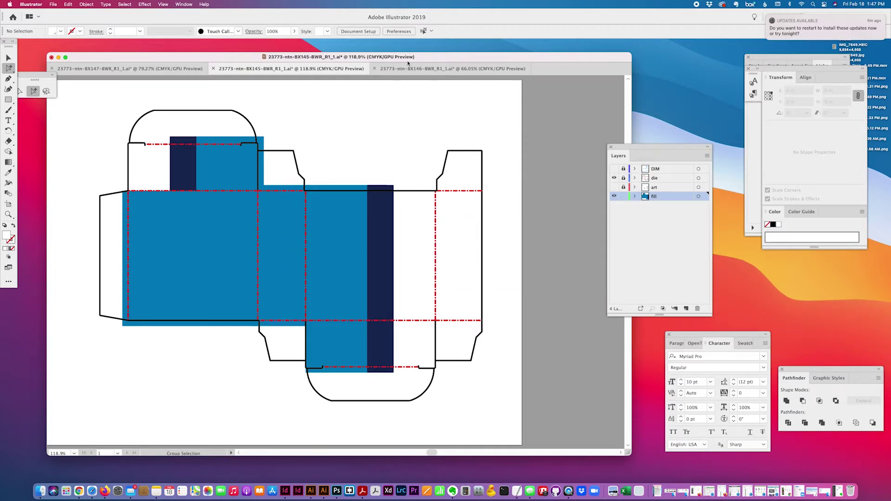
# In the BX146 file, move everything with the blue dimension-line stroke color to the DIM layer and place the die layer directly beneath it
pyautogui.click(392, 69)
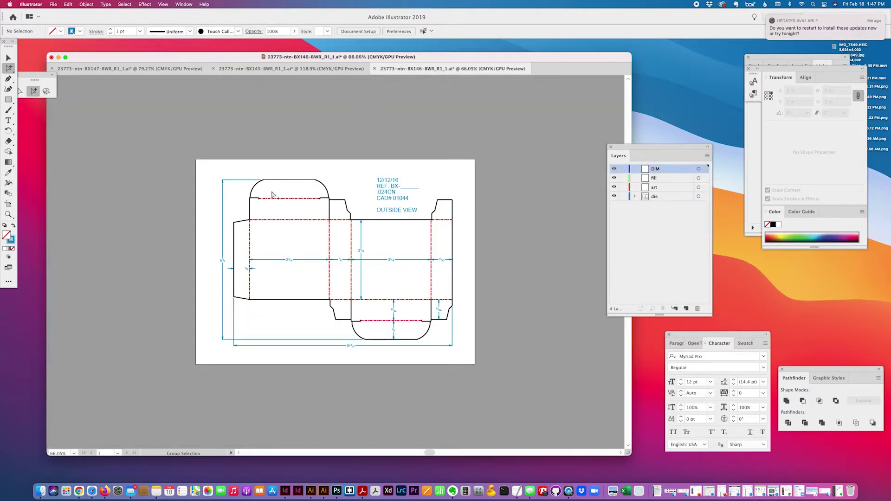
pyautogui.click(310, 259)
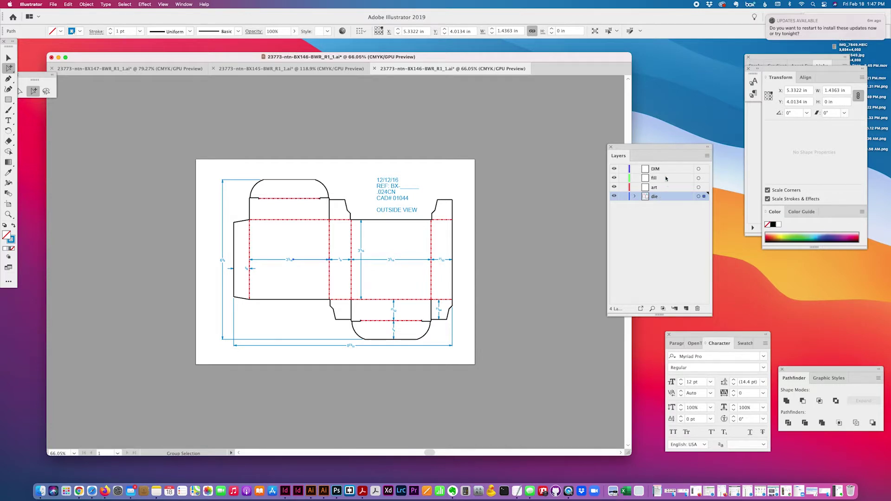
pyautogui.click(321, 69)
pyautogui.click(409, 68)
pyautogui.hscroll(-1, 280, 262)
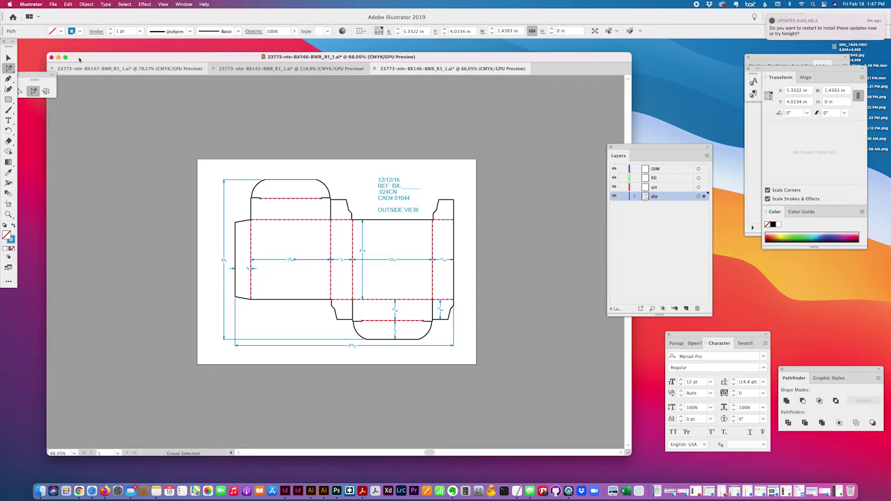
pyautogui.click(130, 4)
pyautogui.moveTo(139, 76)
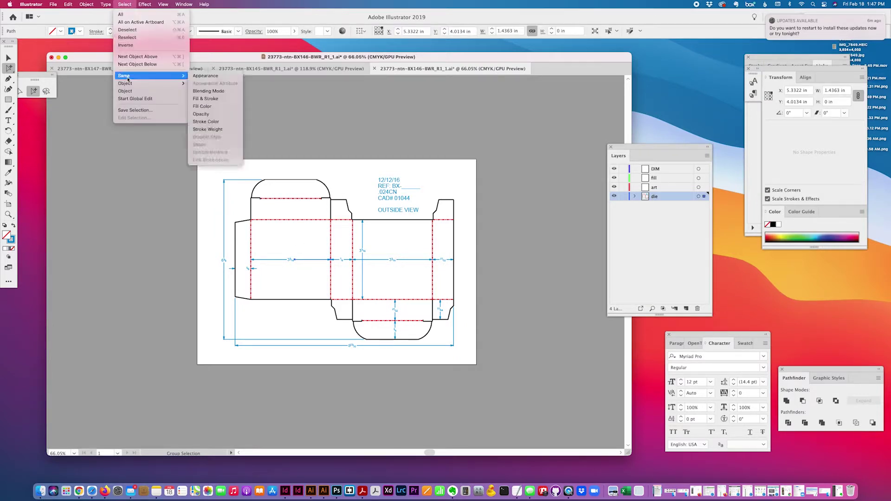
pyautogui.click(215, 122)
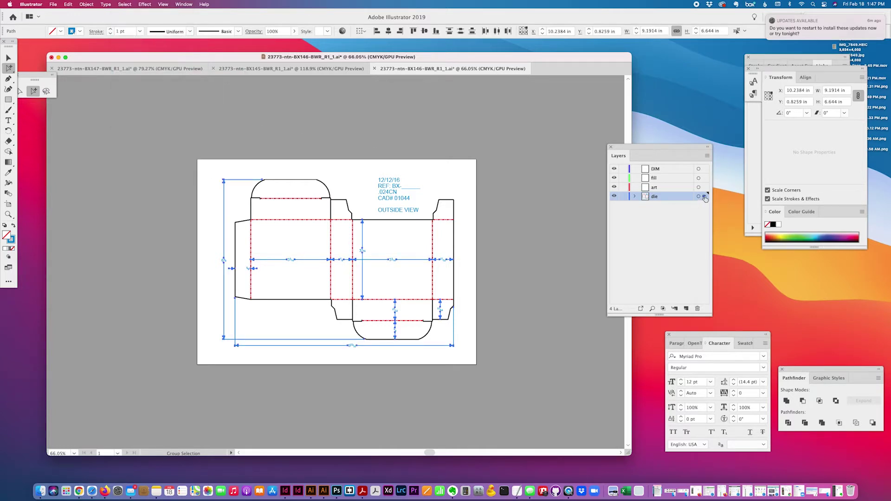
pyautogui.moveTo(705, 196); pyautogui.dragTo(704, 169)
pyautogui.click(668, 196)
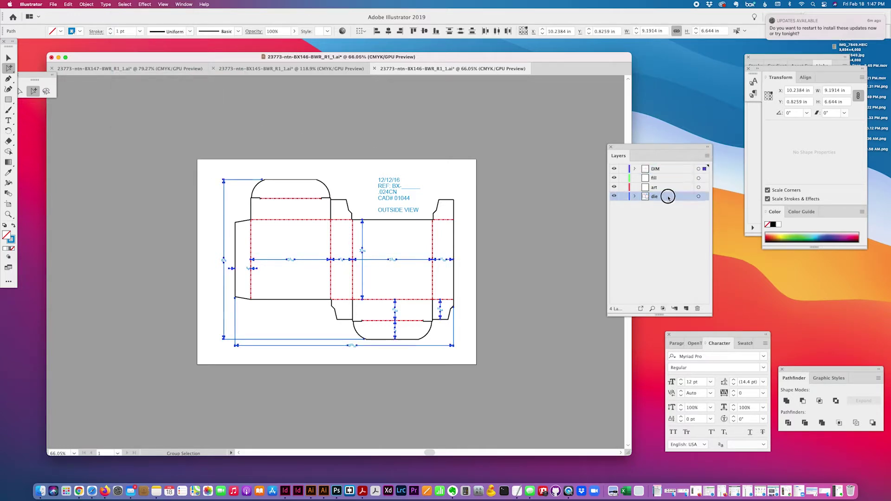
pyautogui.moveTo(668, 196); pyautogui.dragTo(668, 176)
# Move all objects sharing the note text's blue fill color to the DIM layer, then lock and hide that layer
pyautogui.moveTo(409, 199); pyautogui.dragTo(403, 204)
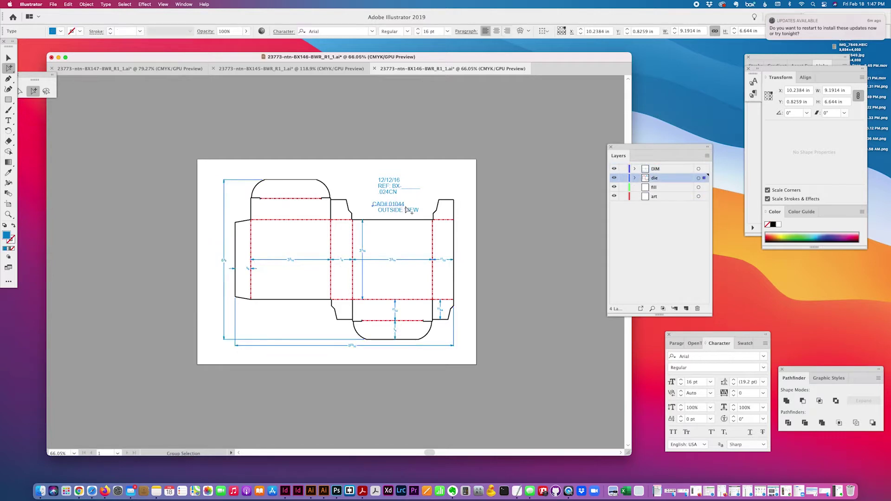
pyautogui.press('super+z')
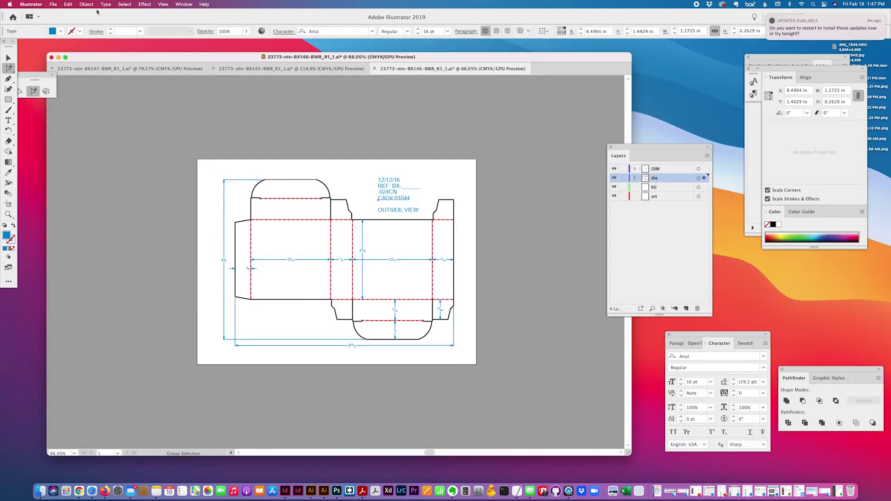
pyautogui.click(124, 4)
pyautogui.moveTo(130, 79)
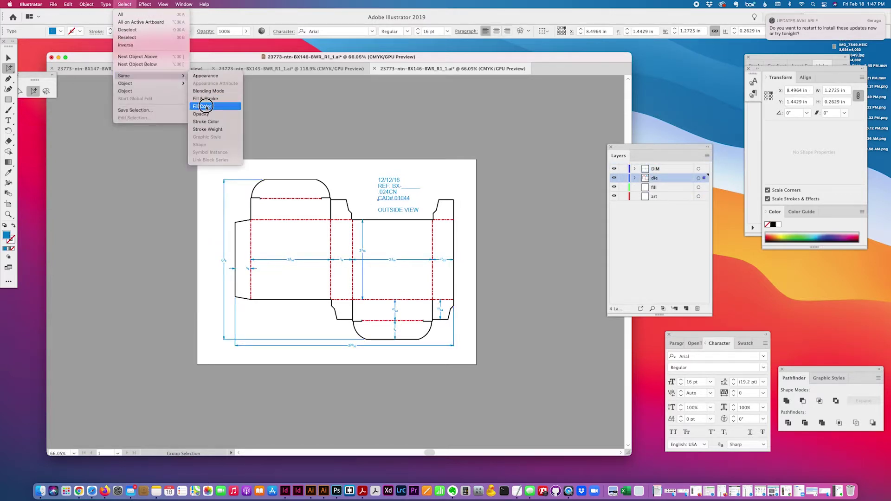
pyautogui.click(204, 106)
pyautogui.moveTo(705, 179); pyautogui.dragTo(704, 169)
pyautogui.click(623, 169)
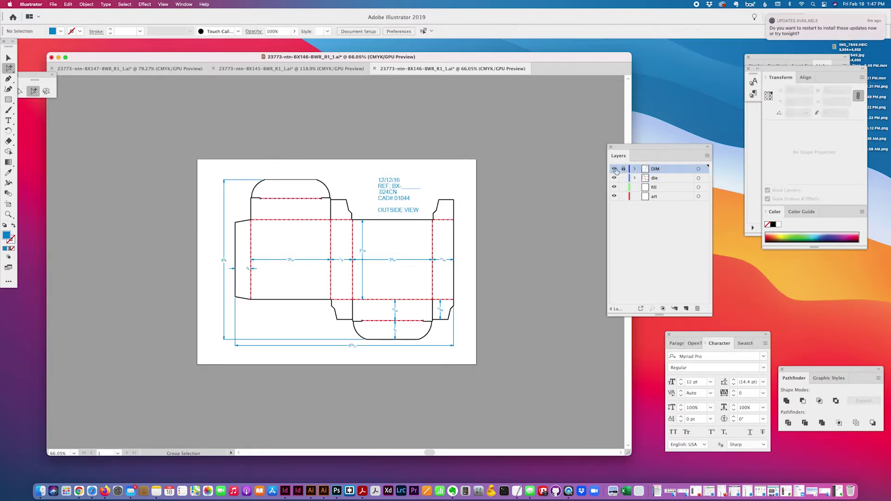
pyautogui.click(614, 168)
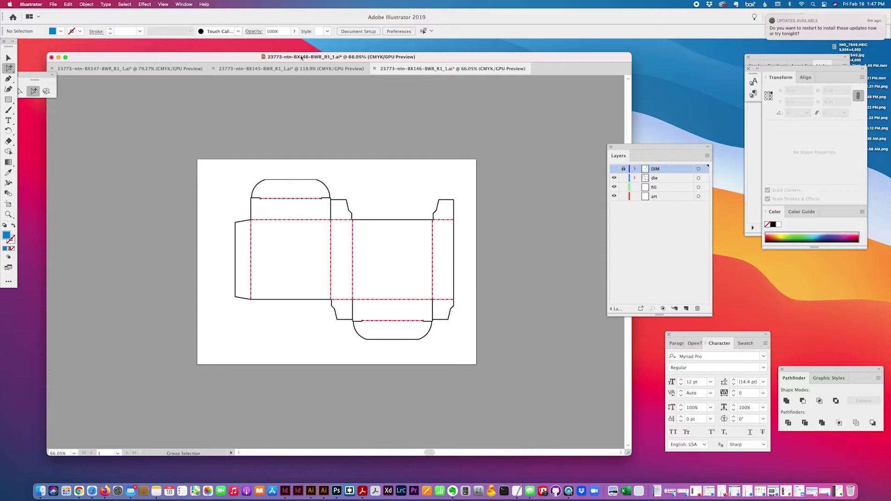
# Copy all the blue and navy fill artwork from the BX145 file and return to the BX146 file
pyautogui.click(309, 70)
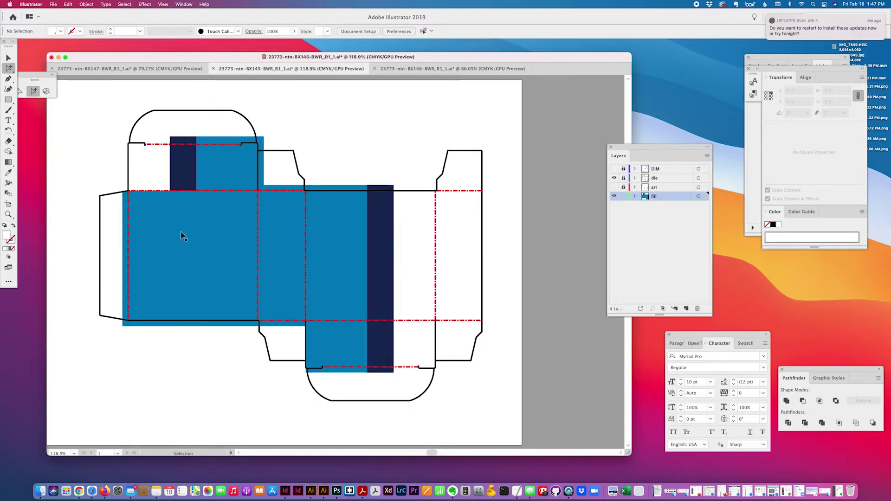
pyautogui.press('super+a')
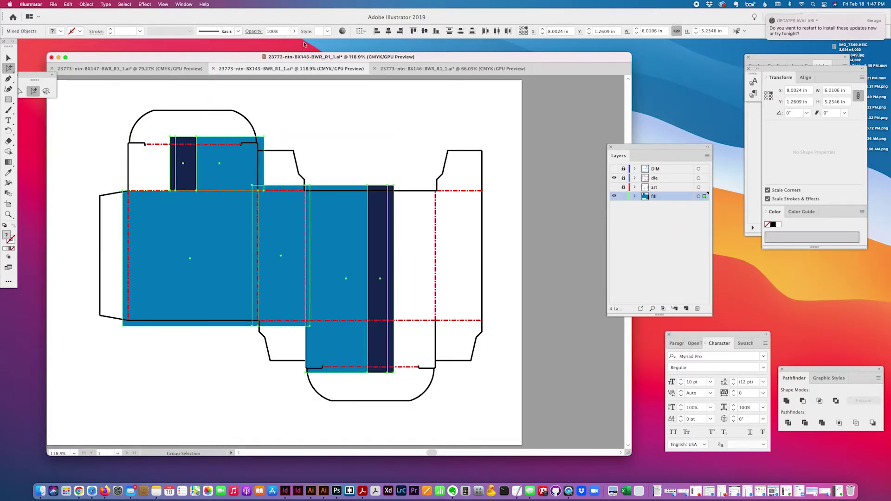
pyautogui.click(446, 68)
# Place the fill layer below the art layer and lock the die and art layers
pyautogui.moveTo(654, 187); pyautogui.dragTo(654, 205)
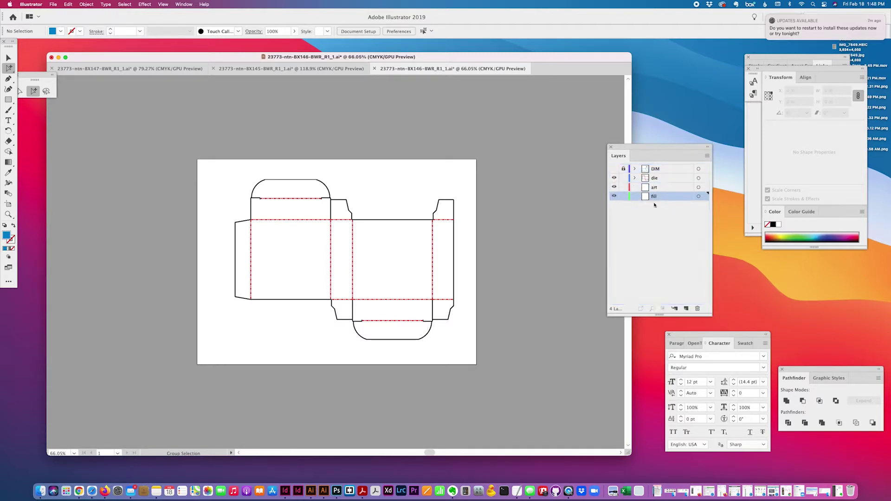
pyautogui.click(623, 179)
pyautogui.click(624, 187)
# Paste the copied artwork on the fill layer, position it over the dieline, and enlarge it to about 6.32 by 5.50 in
pyautogui.press('super+f')
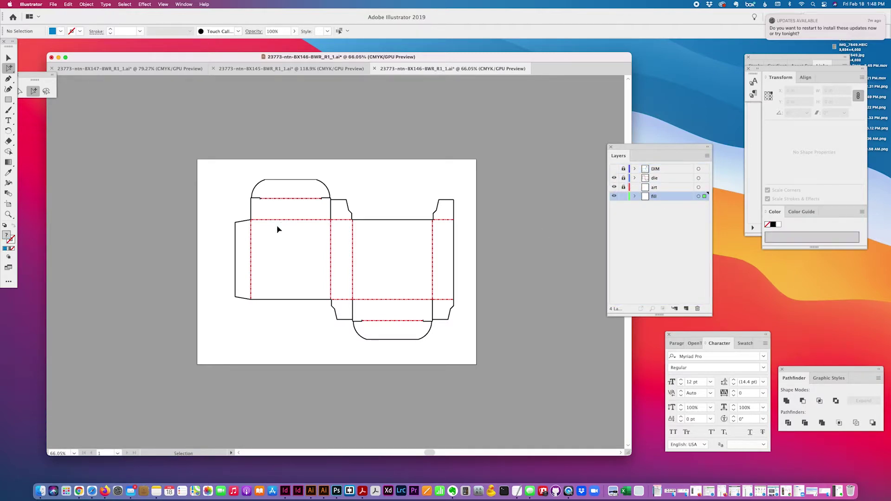
pyautogui.moveTo(292, 274)
pyautogui.mouseDown()
pyautogui.moveTo(318, 261)
pyautogui.moveTo(332, 268)
pyautogui.moveTo(284, 269)
pyautogui.mouseUp()
pyautogui.click(9, 59)
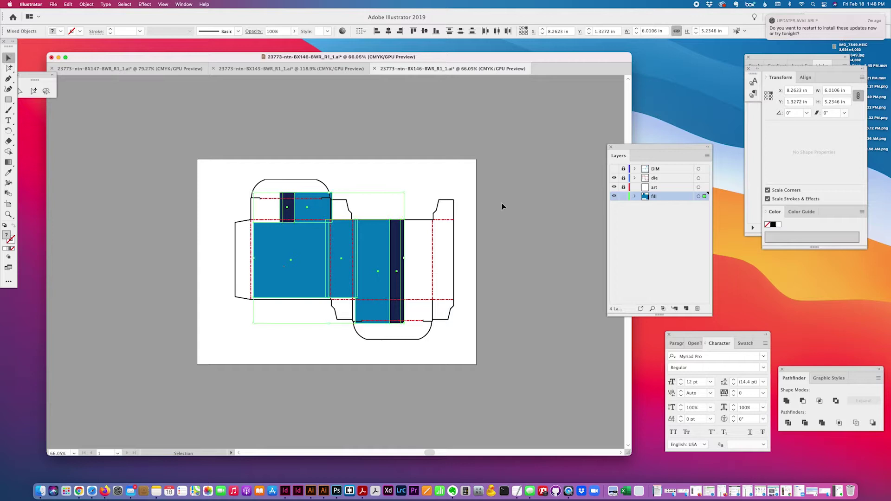
pyautogui.moveTo(404, 191); pyautogui.dragTo(410, 189)
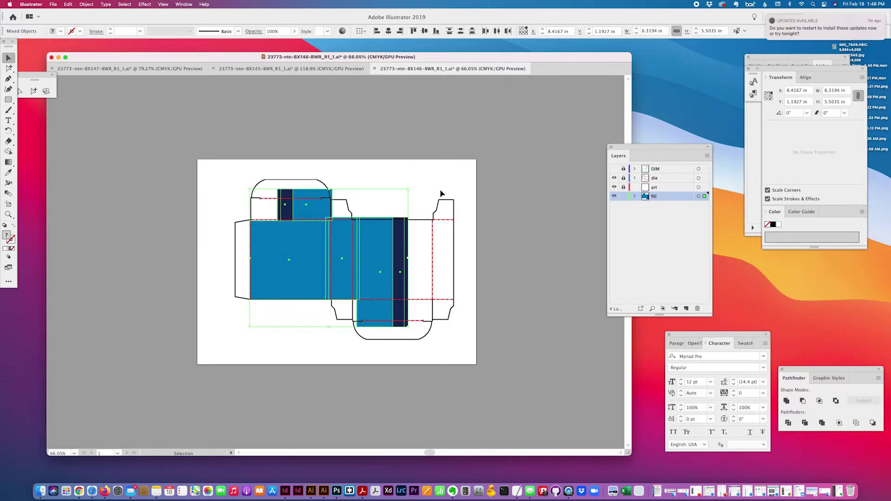
pyautogui.moveTo(380, 272); pyautogui.dragTo(379, 273)
pyautogui.click(504, 263)
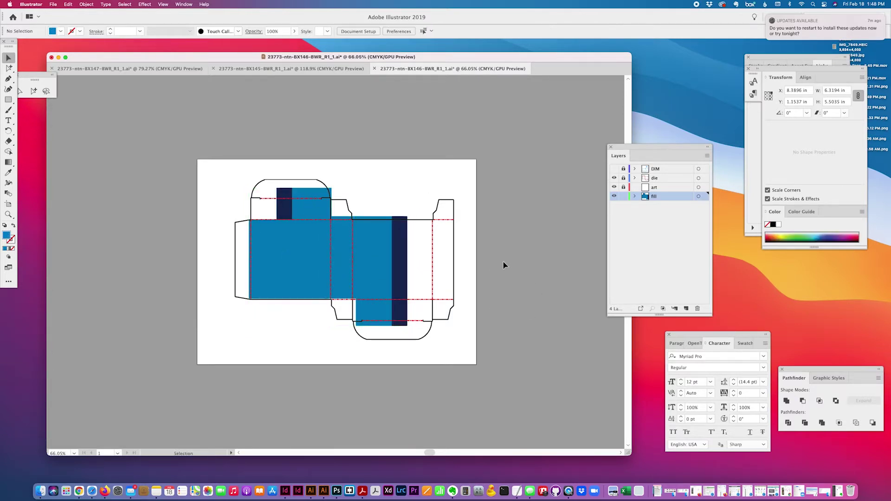
# Offset the large blue square slightly right of and below the first main panel's left and upper fold lines
pyautogui.moveTo(291, 252); pyautogui.dragTo(309, 271)
pyautogui.click(33, 91)
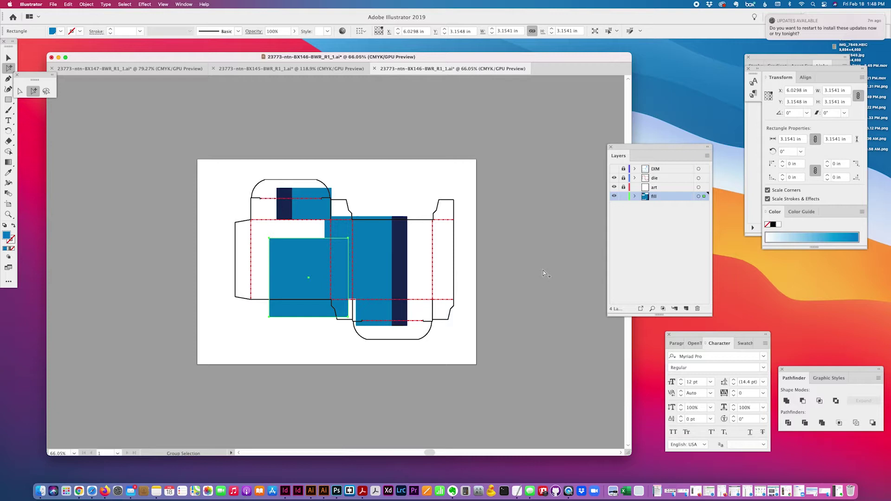
pyautogui.moveTo(313, 266); pyautogui.dragTo(297, 264)
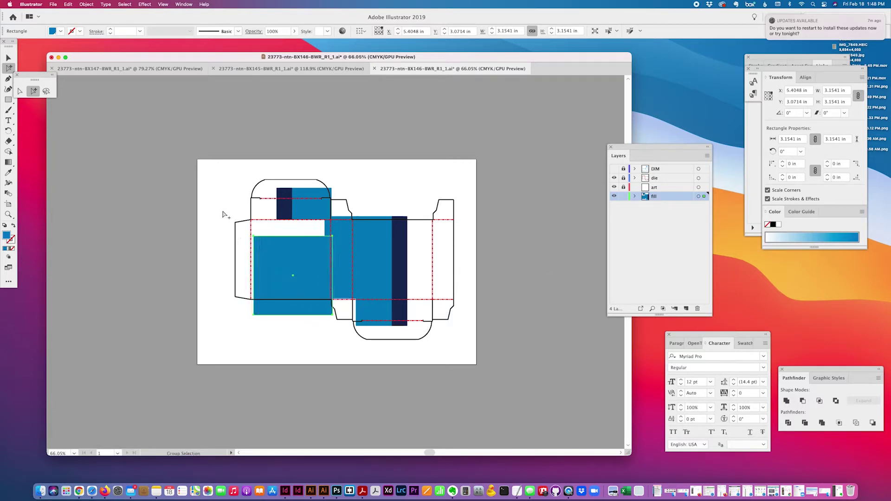
pyautogui.click(245, 236)
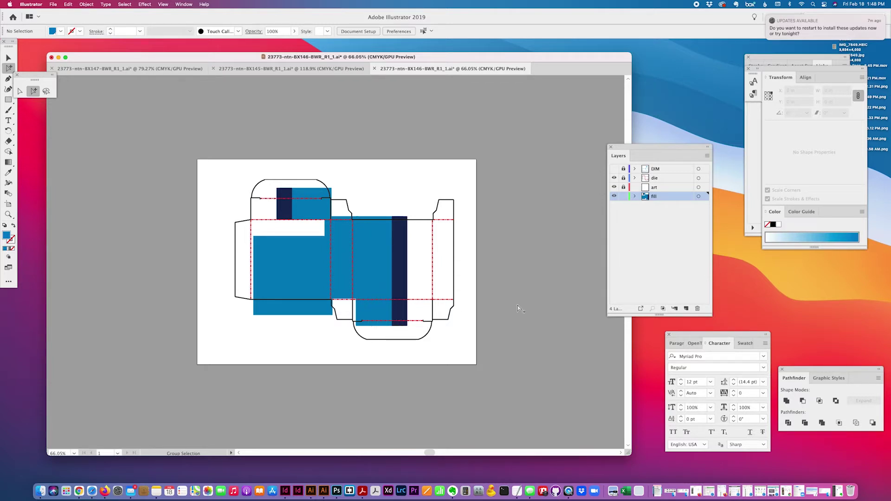
# Unlock the die layer, check the size of the first main panel's fold lines, and resize the blue square to 3.1875 in
pyautogui.click(262, 219)
pyautogui.click(623, 179)
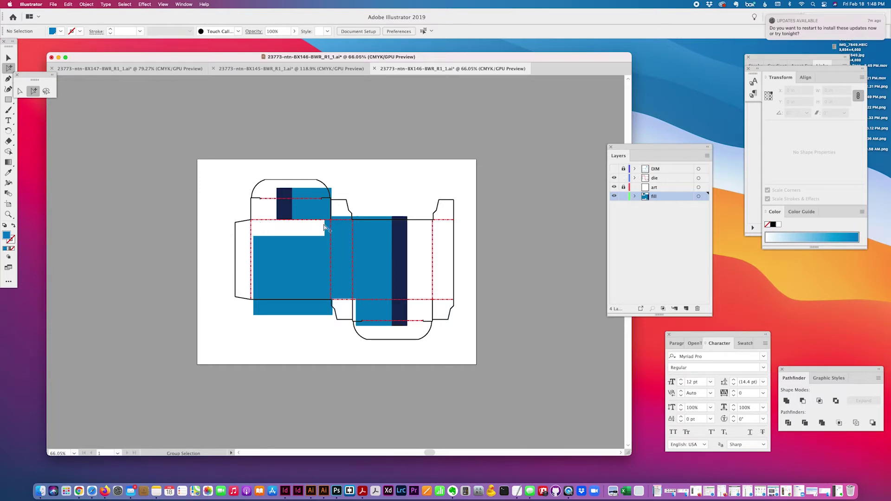
pyautogui.click(261, 222)
pyautogui.click(246, 235)
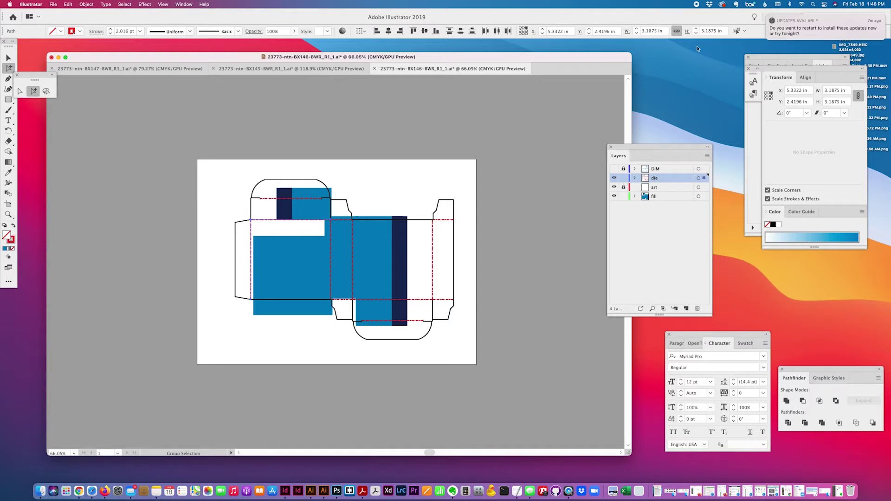
pyautogui.click(271, 252)
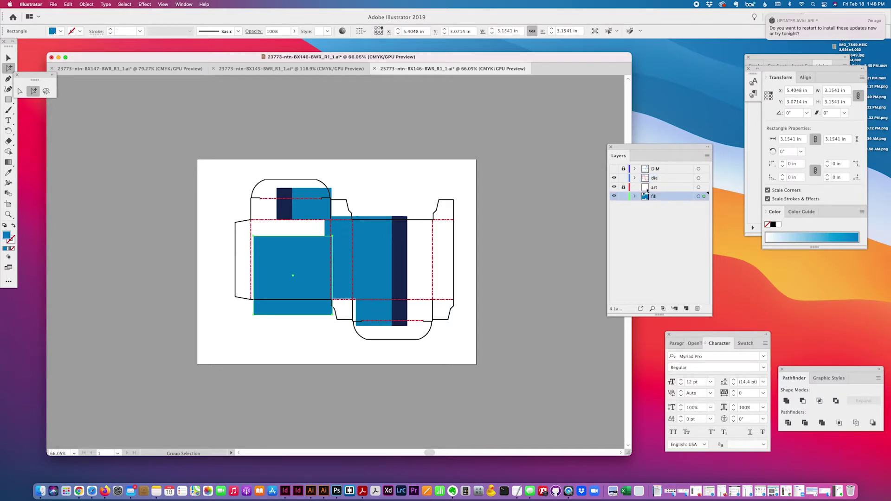
pyautogui.click(520, 31)
pyautogui.write('2')
pyautogui.write('.1875')
pyautogui.press('Tab')
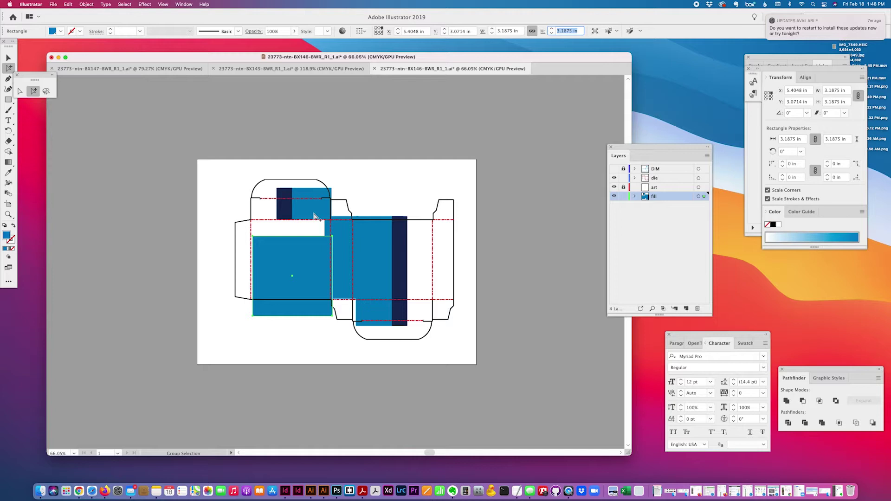
# Align the blue square to the left and top of the first main panel's fold lines
pyautogui.click(269, 220)
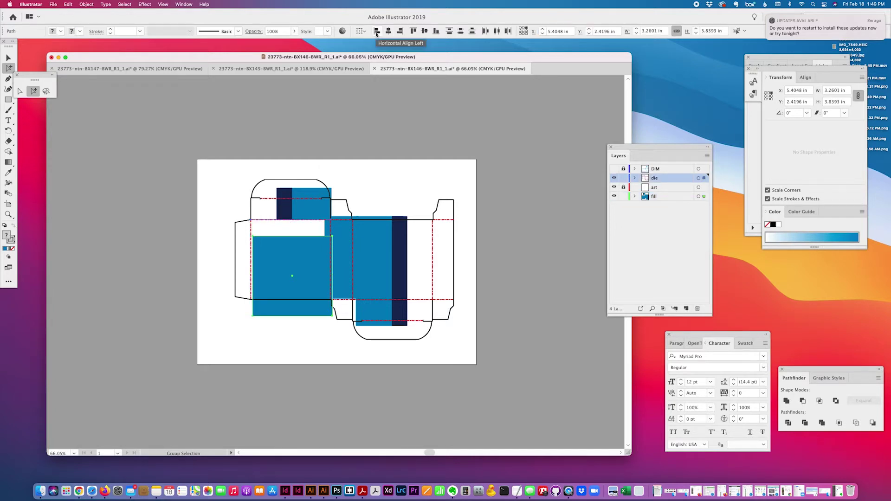
pyautogui.click(376, 31)
pyautogui.click(413, 30)
pyautogui.click(470, 261)
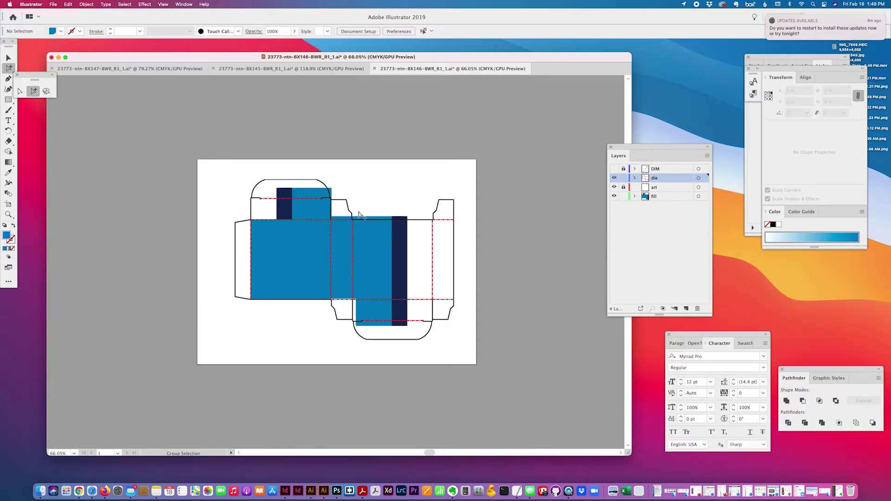
# Shift the tall blue and navy rectangles right and offset the narrow side-panel rectangle from its fold lines
pyautogui.click(387, 251)
pyautogui.moveTo(380, 254); pyautogui.dragTo(357, 257)
pyautogui.click(340, 249)
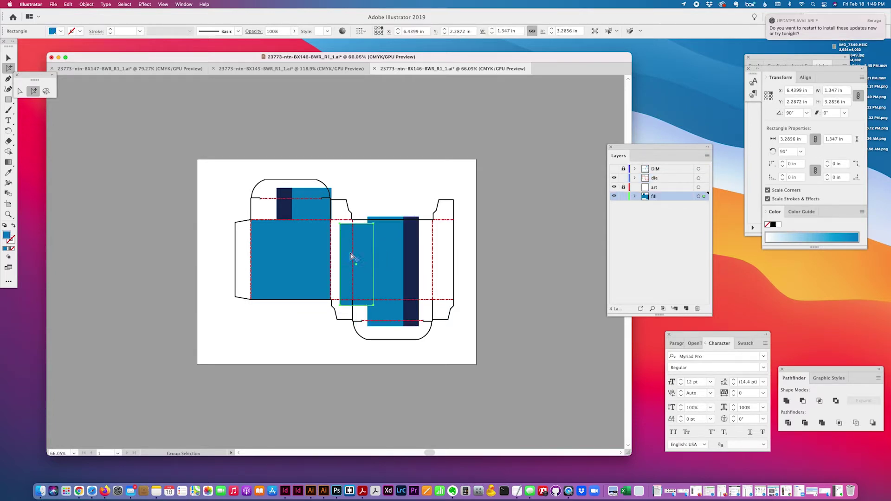
# Check the size of the side panel's fold lines and set the narrow blue rectangle's width to 0.8437 in
pyautogui.click(332, 220)
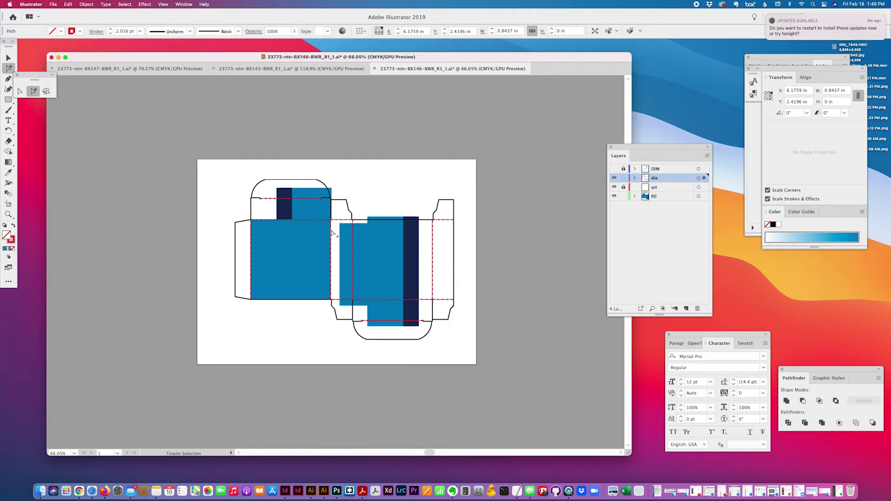
pyautogui.keyDown('shift'); pyautogui.click(331, 233); pyautogui.keyUp('shift')
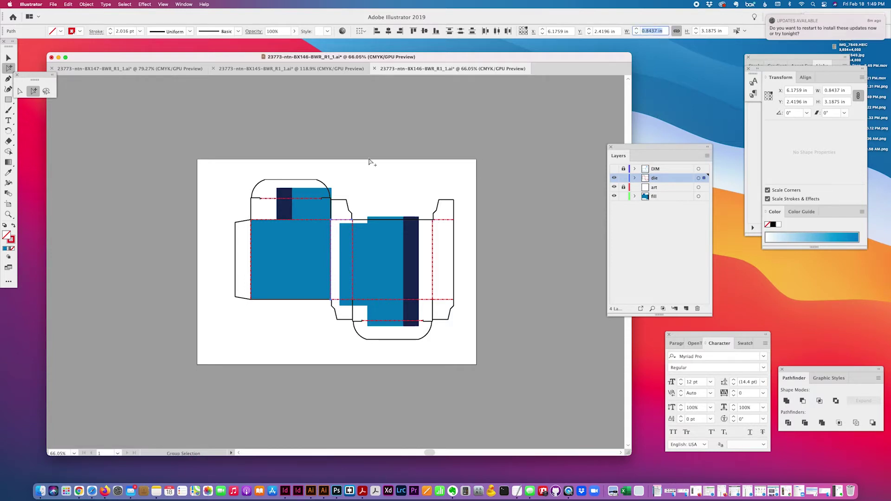
pyautogui.click(354, 195)
pyautogui.click(348, 253)
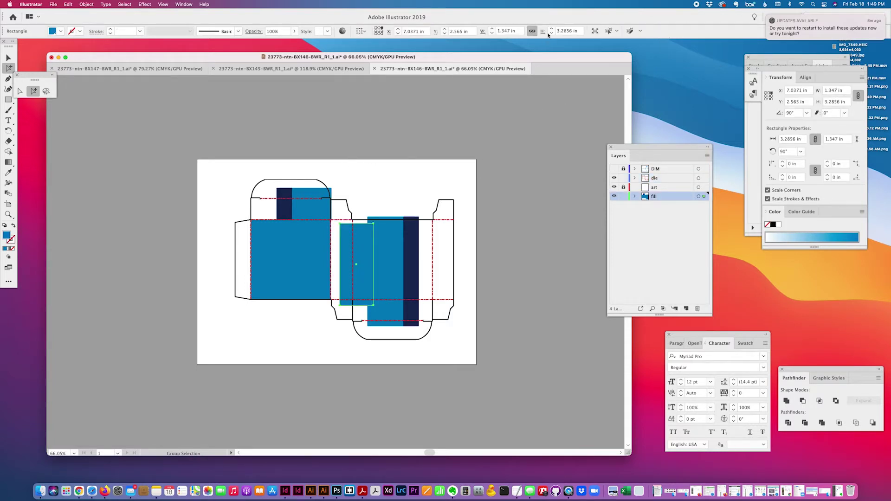
pyautogui.tripleClick(519, 31)
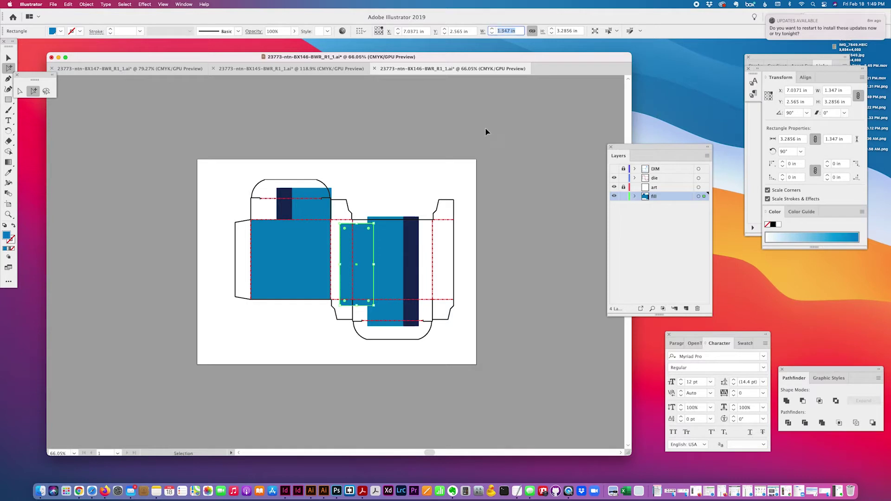
pyautogui.write('0.8437 in')
pyautogui.press('Tab')
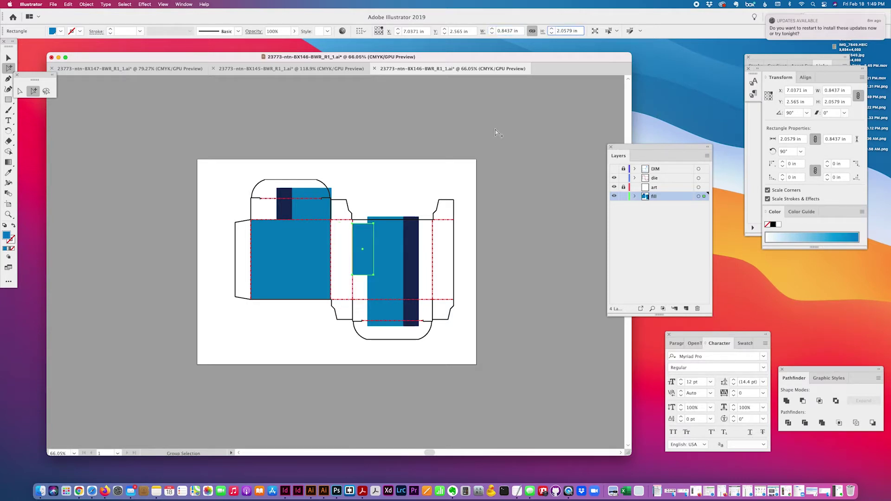
# Unlink the narrow rectangle's proportions and set its size to 0.8437 in wide by 3.1875 in high
pyautogui.click(532, 31)
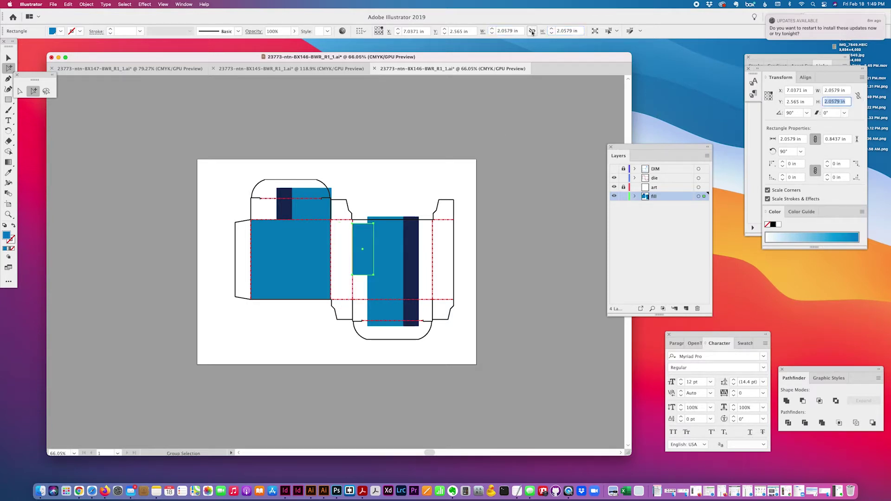
pyautogui.doubleClick(507, 31)
pyautogui.write('0.8437 in')
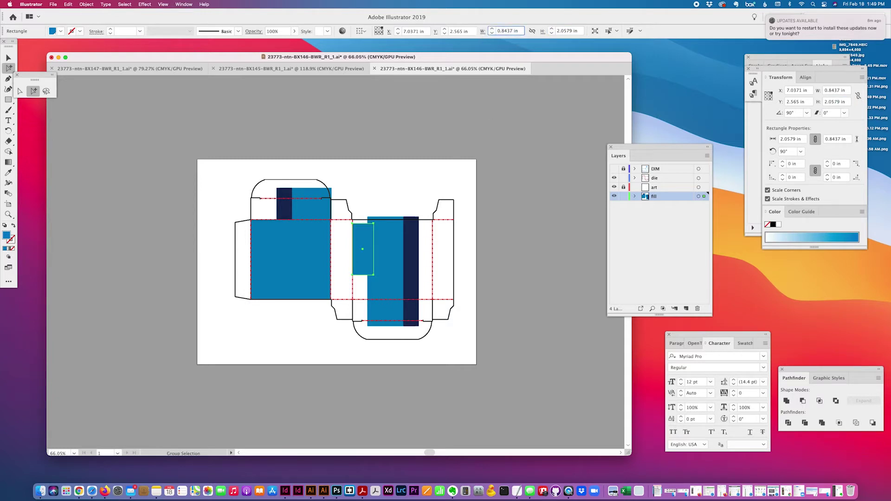
pyautogui.press('Tab')
pyautogui.write('3.')
pyautogui.press('Tab')
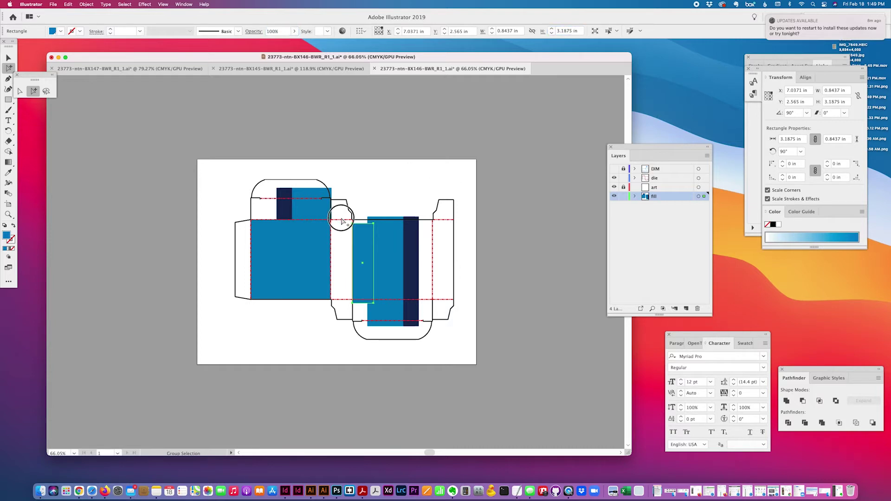
# Align the narrow blue rectangle to the left and top of the side panel's fold lines
pyautogui.keyDown('shift'); pyautogui.click(344, 219); pyautogui.keyUp('shift')
pyautogui.click(377, 31)
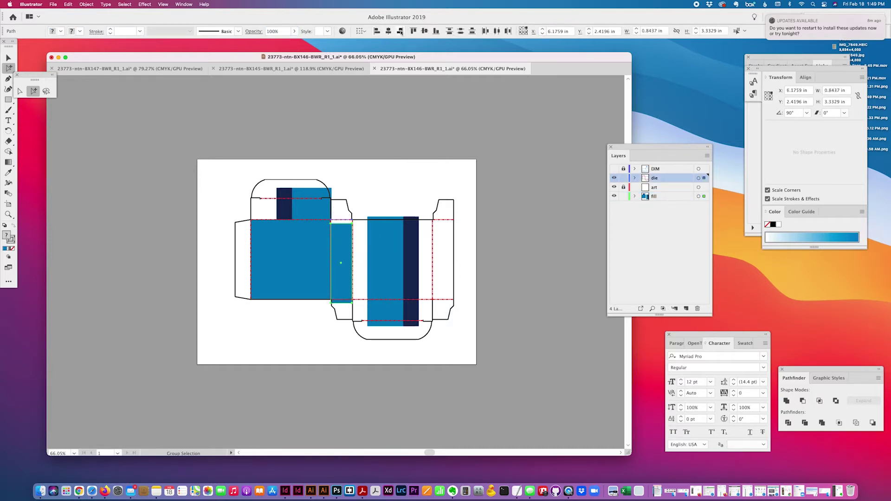
pyautogui.click(400, 189)
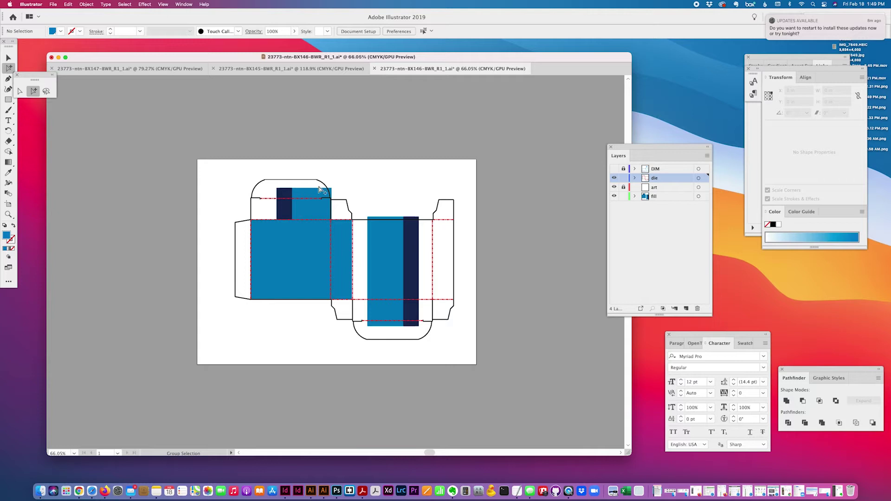
# Group the tall blue and navy rectangles and move the group slightly down inside the second main panel
pyautogui.click(9, 59)
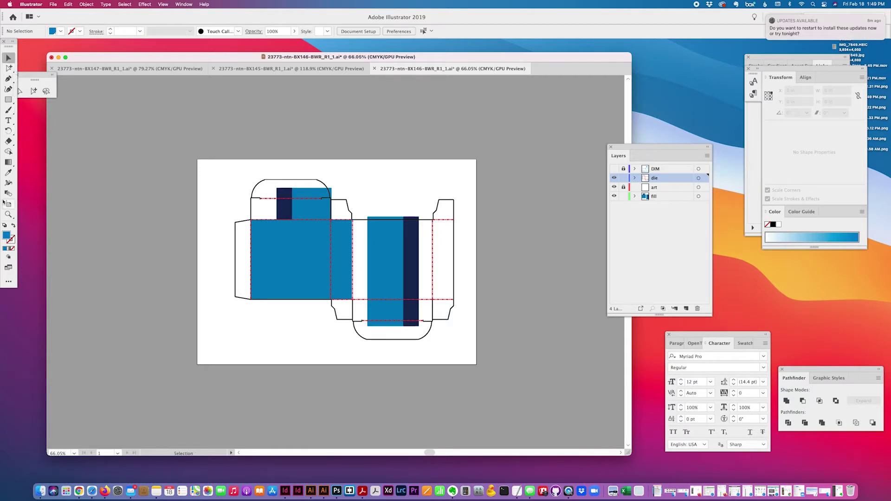
pyautogui.click(9, 214)
pyautogui.click(390, 265)
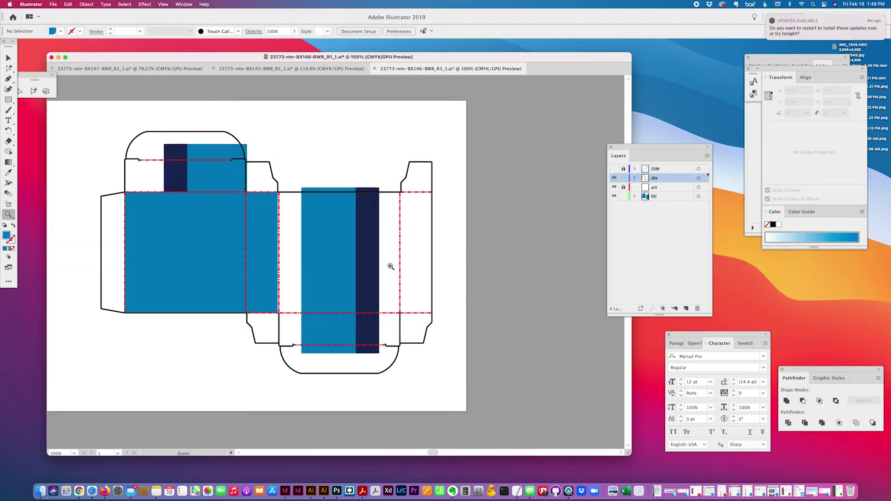
pyautogui.click(7, 56)
pyautogui.click(330, 251)
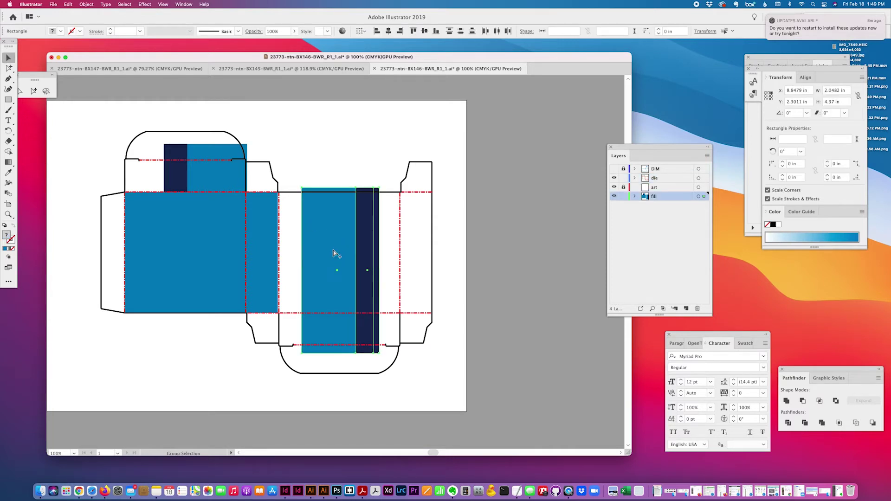
pyautogui.press('super+g')
pyautogui.moveTo(343, 225); pyautogui.dragTo(344, 237)
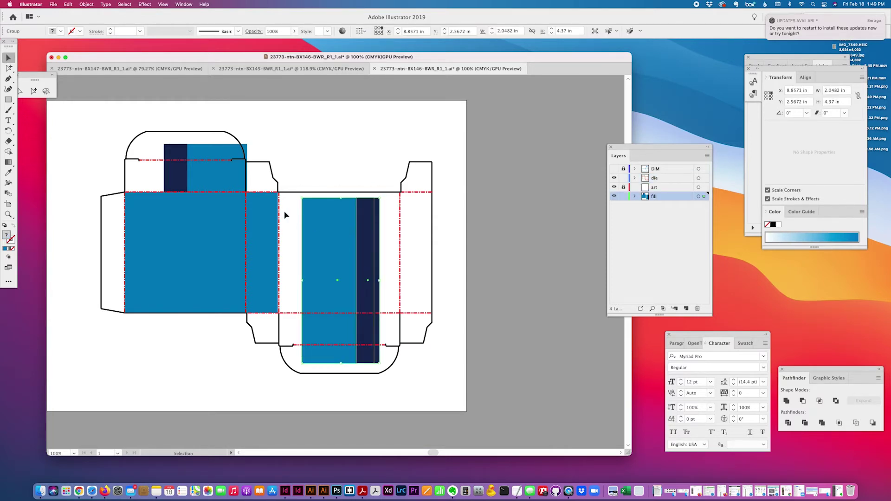
# Align the tall group to the left and top of the second main panel's left fold line
pyautogui.keyDown('shift'); pyautogui.click(278, 215); pyautogui.keyUp('shift')
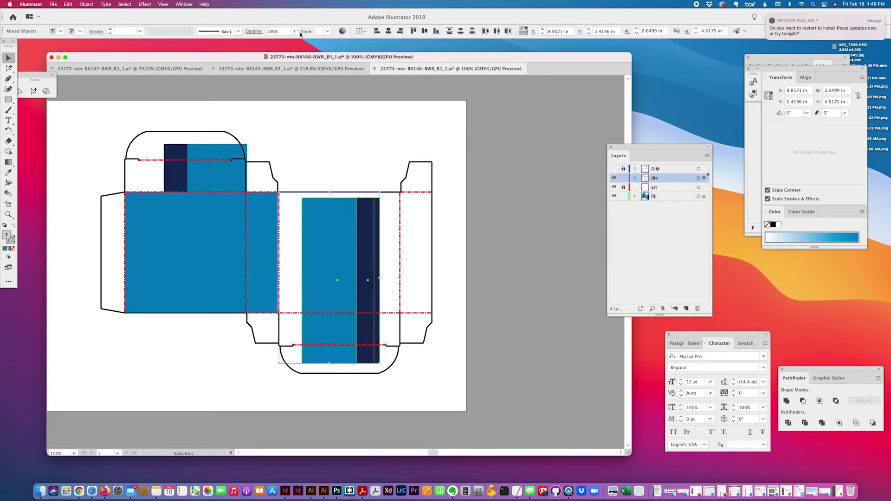
pyautogui.click(377, 31)
pyautogui.click(413, 32)
pyautogui.click(480, 266)
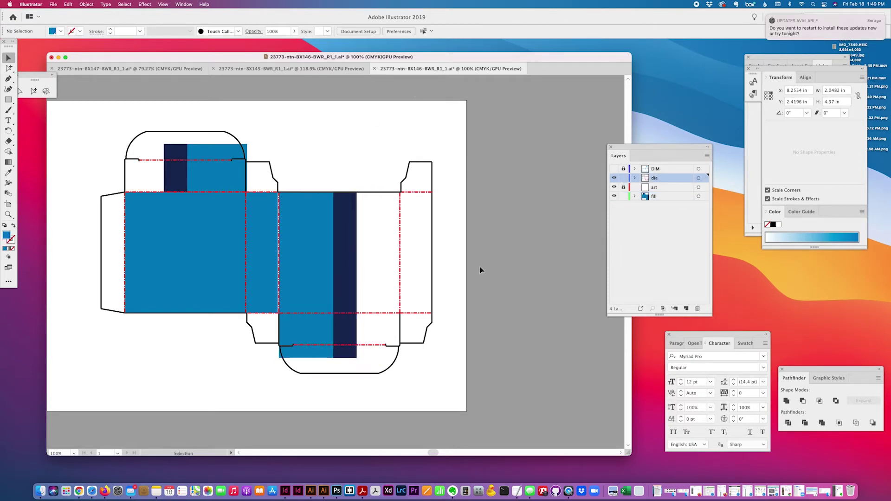
# Lock the die layer and raise the bottom edges of the tall rectangles to the lower flap's fold line
pyautogui.click(19, 91)
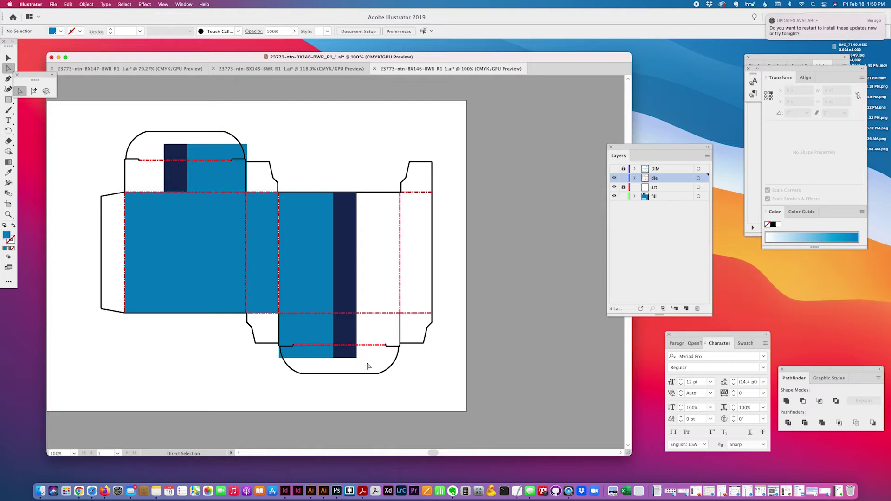
pyautogui.moveTo(366, 364); pyautogui.dragTo(270, 358)
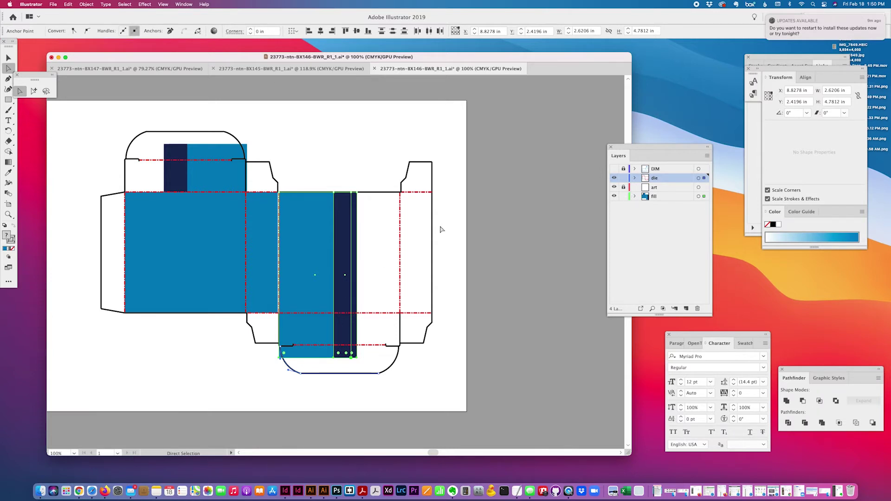
pyautogui.click(623, 177)
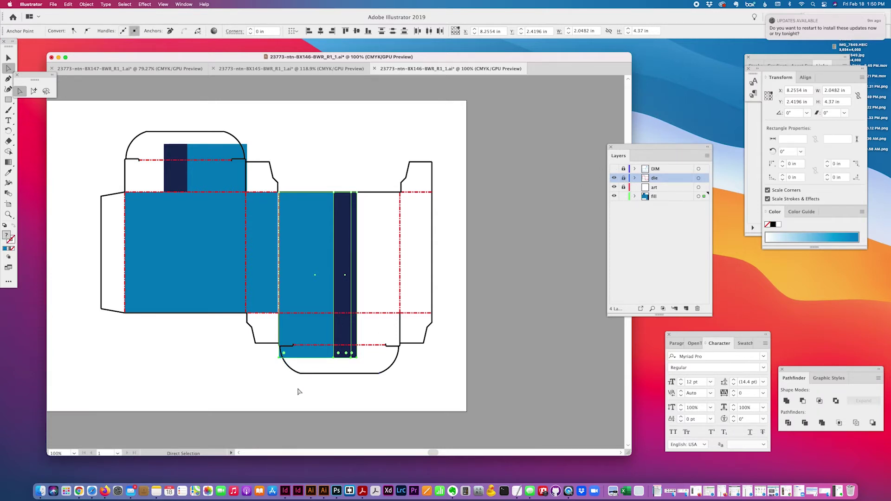
pyautogui.click(360, 369)
pyautogui.moveTo(359, 369); pyautogui.dragTo(258, 342)
pyautogui.moveTo(358, 361); pyautogui.dragTo(357, 348)
# Change the keyboard increment in the preferences and nudge the tall rectangles' bottom edges down to a height of 4.1808 in
pyautogui.press('super+k')
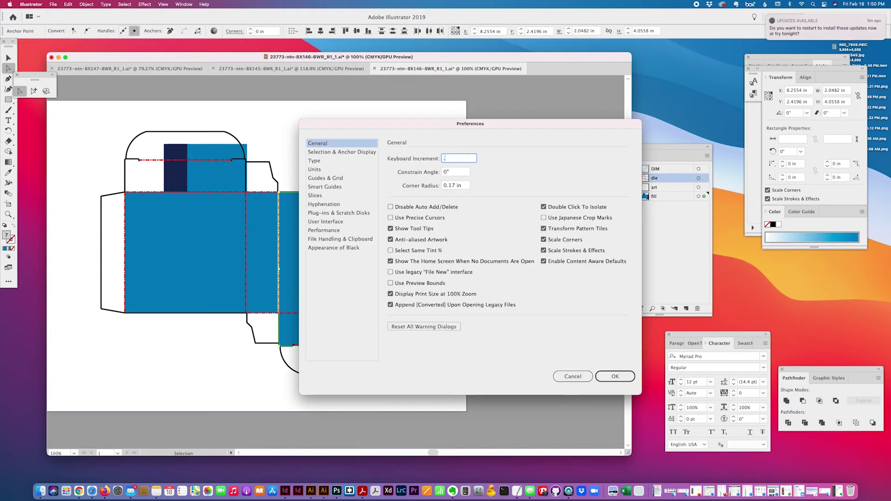
pyautogui.press('Return')
pyautogui.press('Down')
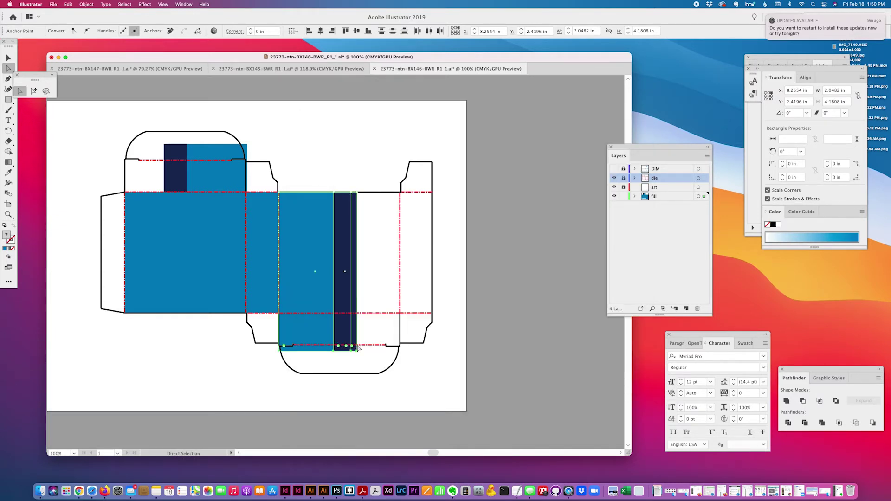
pyautogui.click(431, 327)
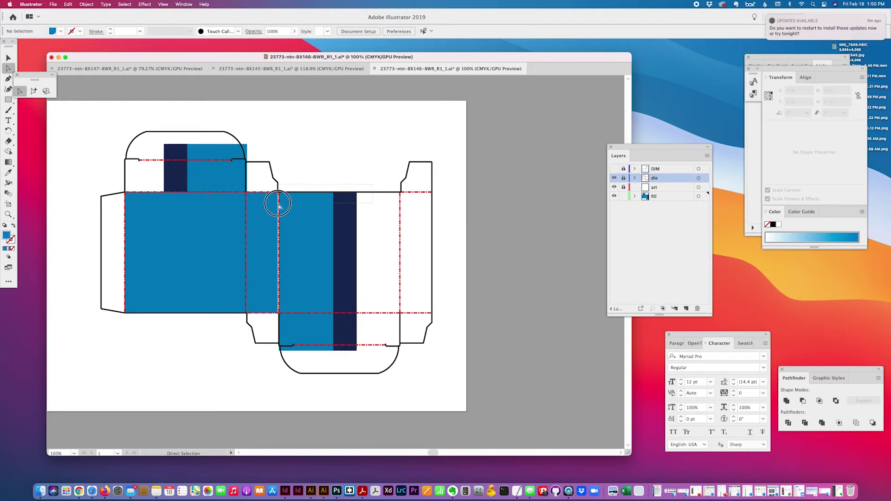
# Nudge only the tall rectangles' top edges up past the panel's upper edge, to a height of 4.3058 in
pyautogui.moveTo(279, 205); pyautogui.dragTo(372, 226)
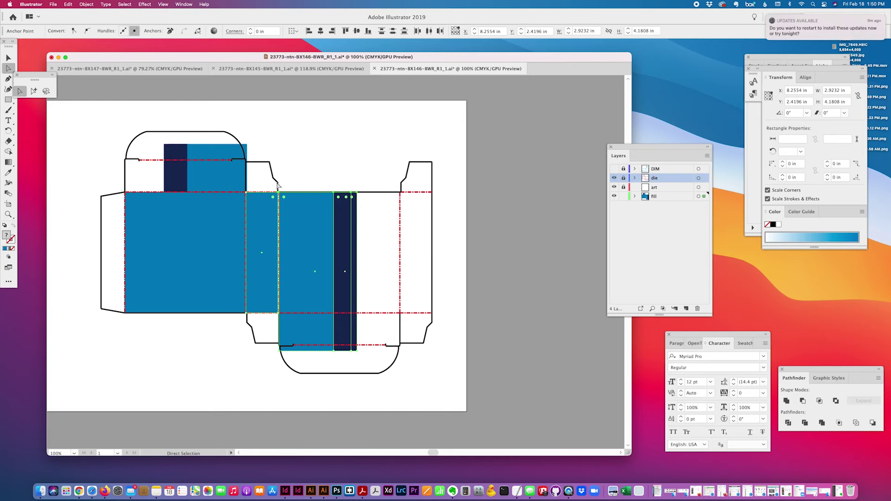
pyautogui.click(256, 203)
pyautogui.press('a')
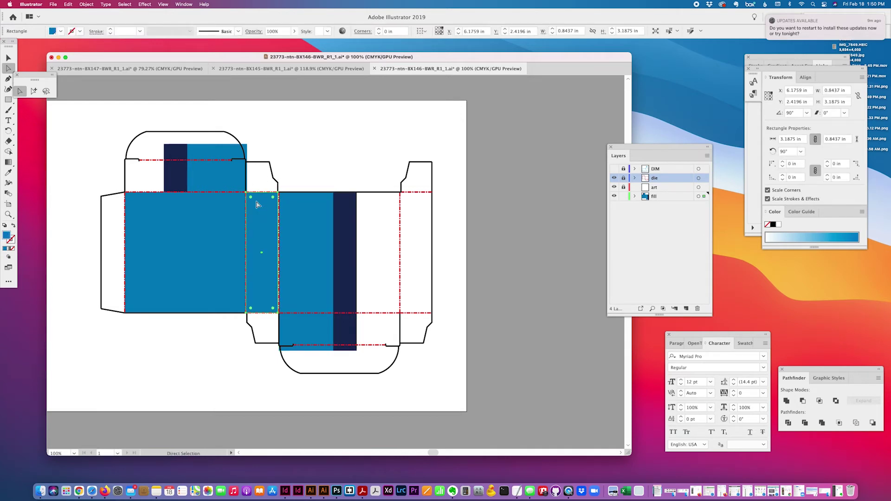
pyautogui.moveTo(277, 188); pyautogui.dragTo(371, 204)
pyautogui.hotkey('shift', 'Up')
pyautogui.click(346, 158)
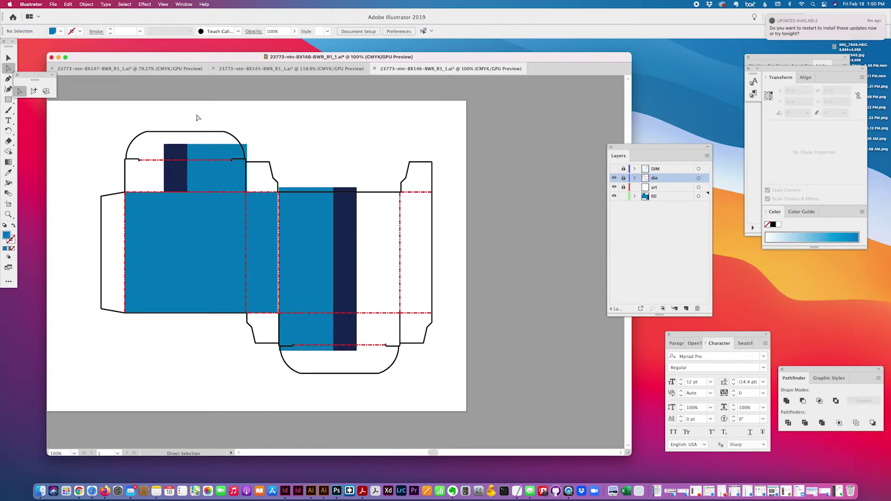
pyautogui.click(82, 6)
pyautogui.click(90, 70)
pyautogui.click(342, 144)
pyautogui.press('v')
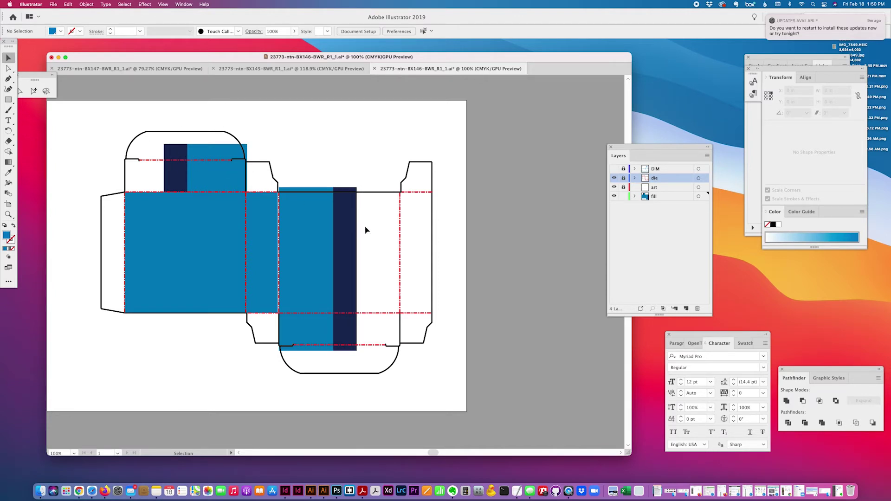
# Unlock the die layer and measure the distance from the navy rectangle's right edge to the second main panel's right fold line
pyautogui.click(21, 91)
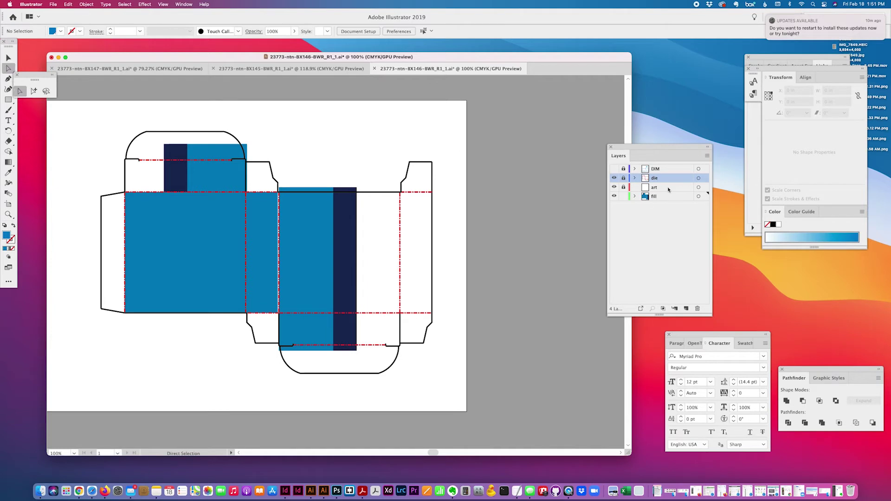
pyautogui.click(357, 226)
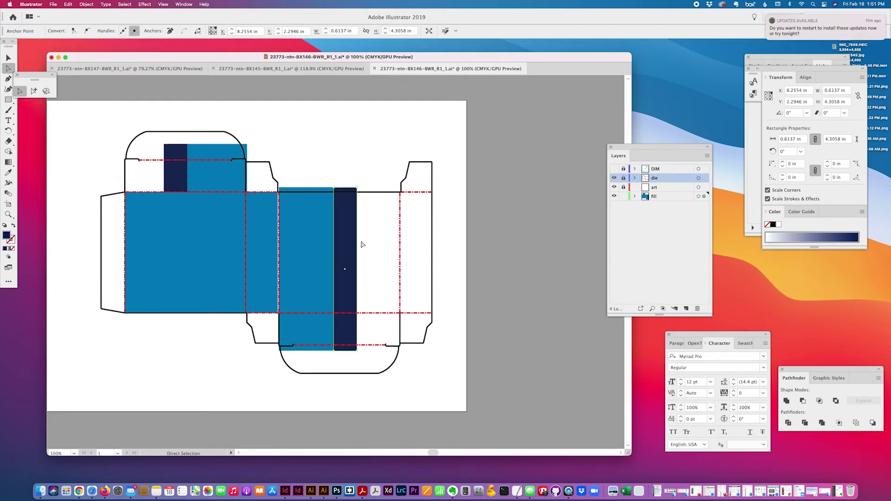
pyautogui.hscroll(1, 362, 245)
pyautogui.press('v')
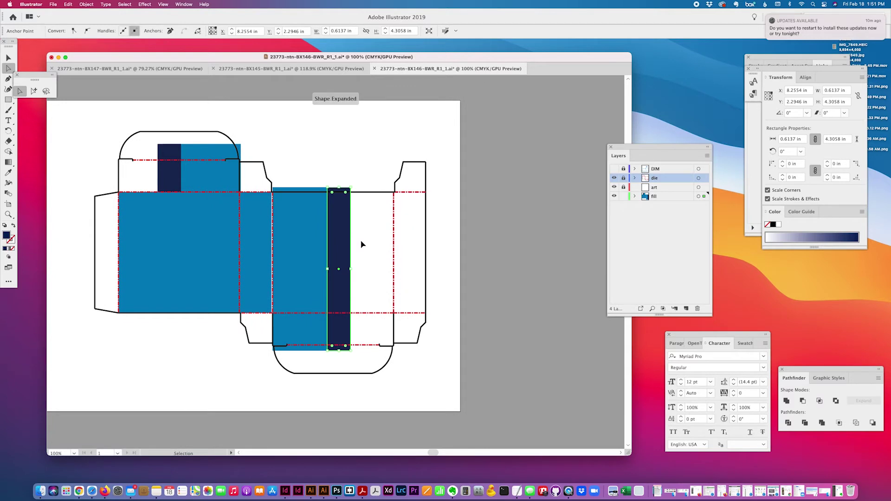
pyautogui.keyDown('super'); pyautogui.click(361, 241); pyautogui.keyUp('super')
pyautogui.click(350, 230)
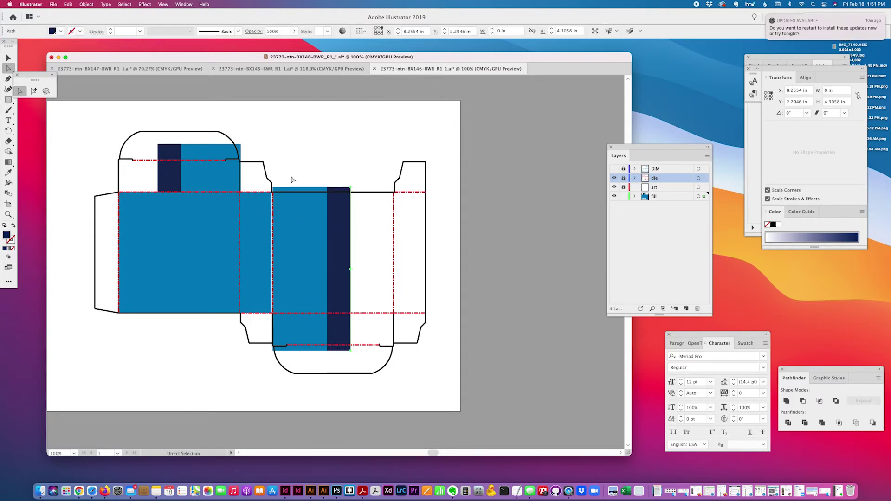
pyautogui.click(34, 91)
pyautogui.click(623, 178)
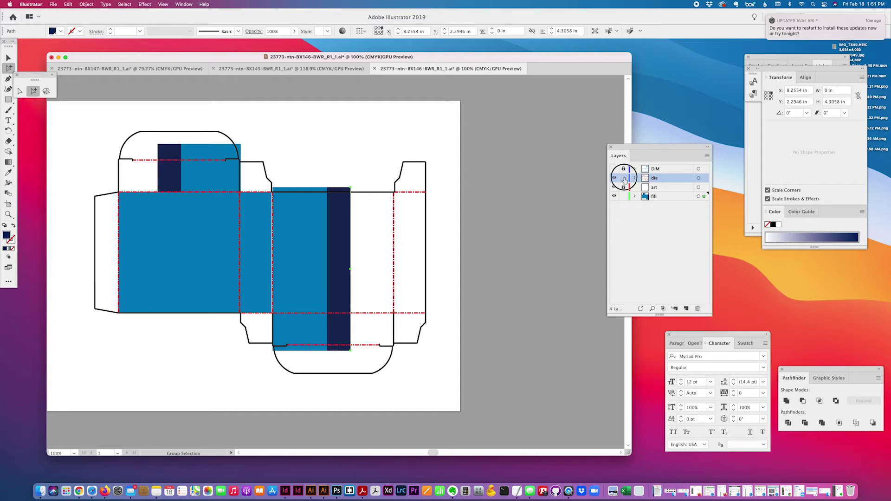
pyautogui.click(393, 246)
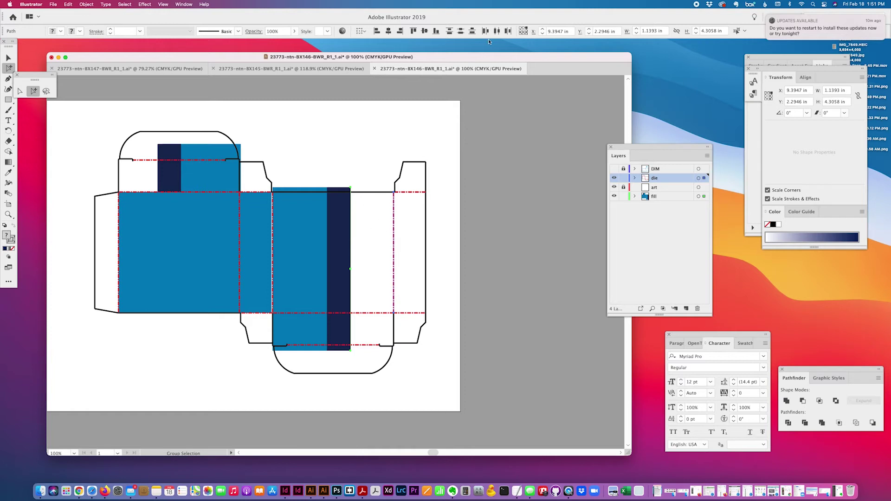
pyautogui.click(666, 32)
pyautogui.press('super+c')
pyautogui.click(487, 214)
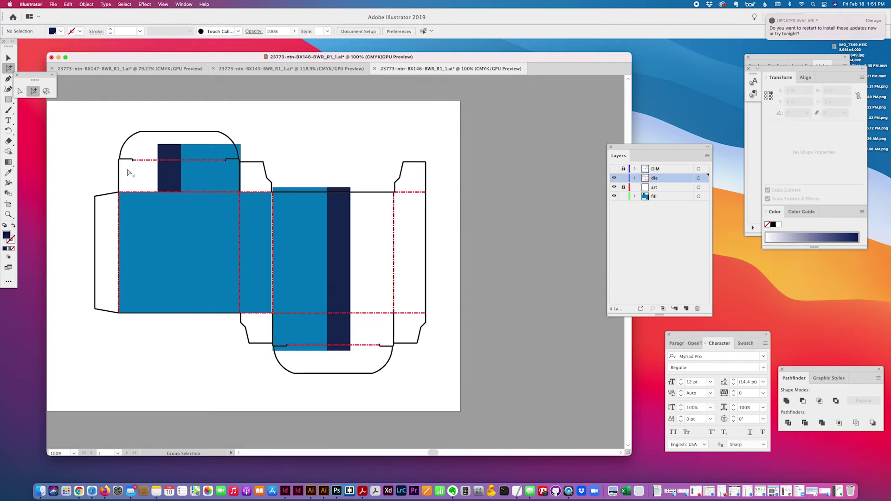
# Compare the dimensions of the upper flap's navy and blue rectangles with the blue rectangle on the second main panel
pyautogui.hscroll(-3, 168, 175)
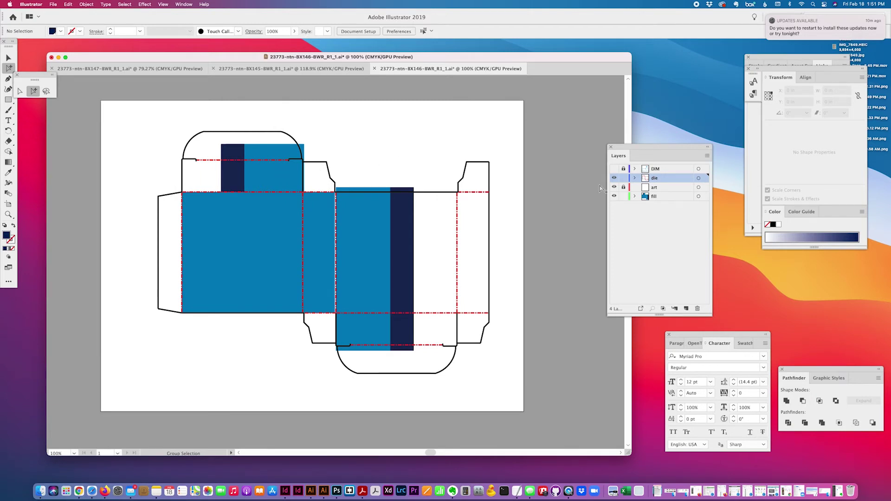
pyautogui.click(253, 170)
pyautogui.click(8, 56)
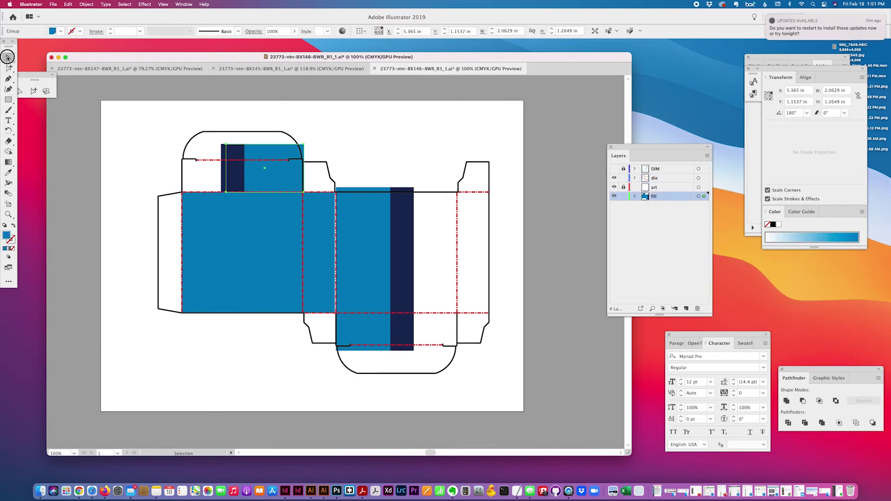
pyautogui.click(254, 123)
pyautogui.click(34, 91)
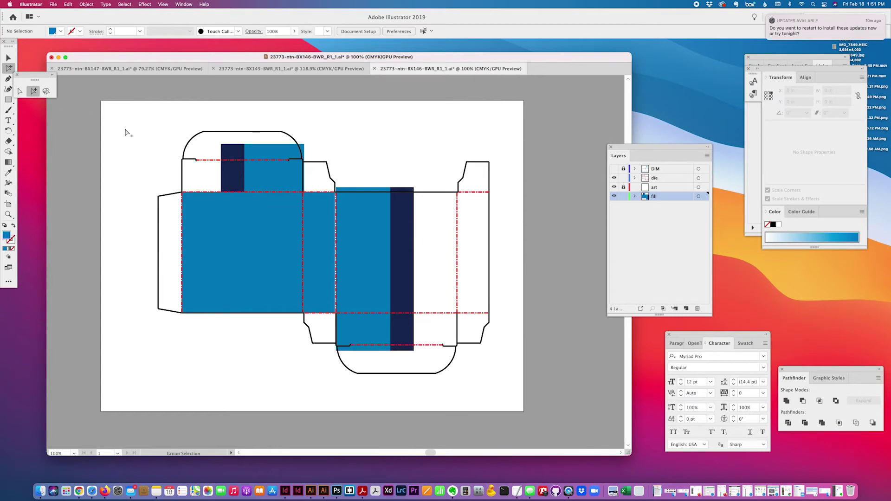
pyautogui.click(230, 172)
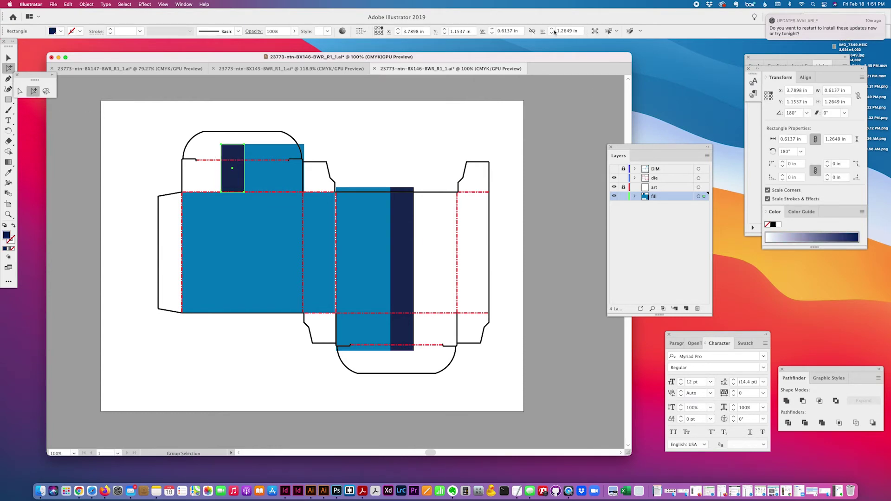
pyautogui.click(408, 205)
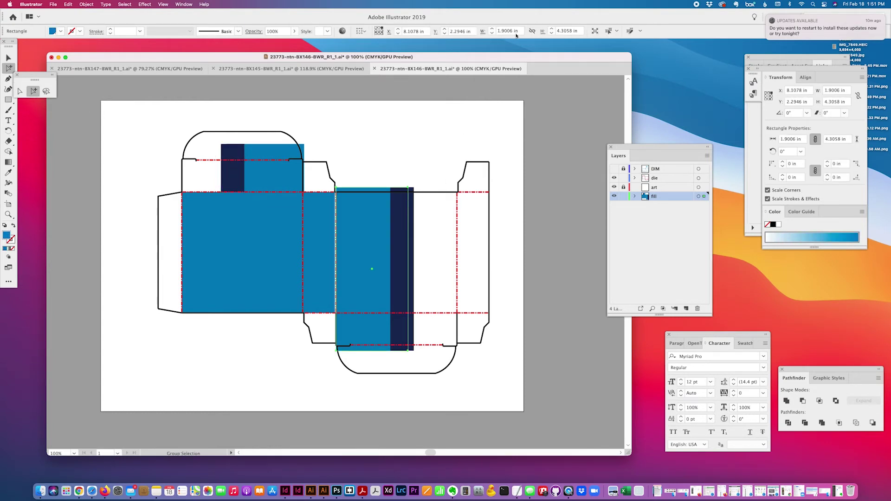
pyautogui.click(233, 169)
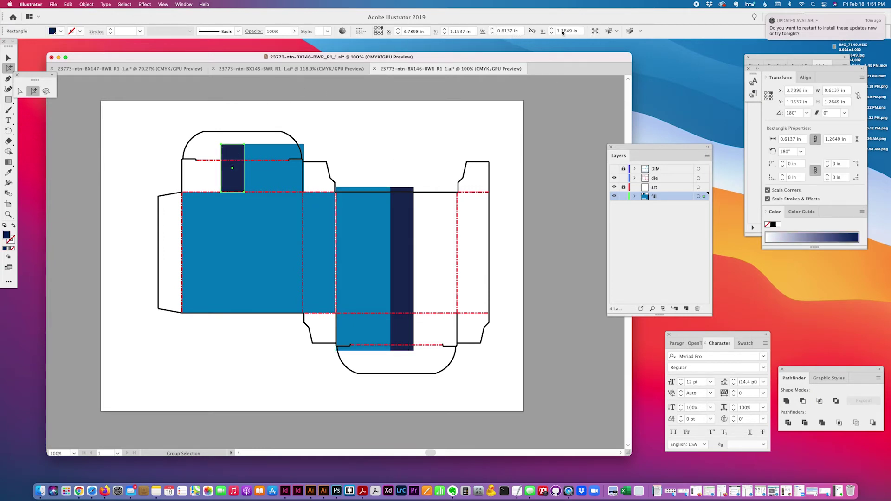
pyautogui.click(408, 206)
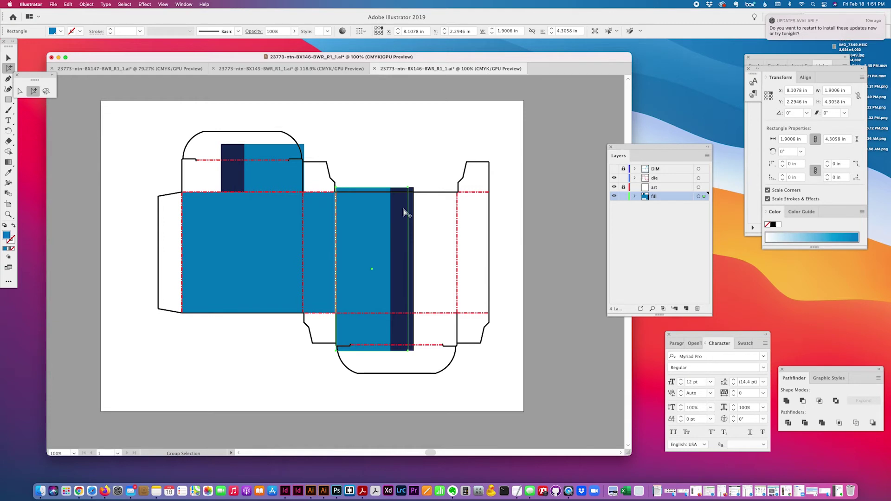
pyautogui.click(412, 205)
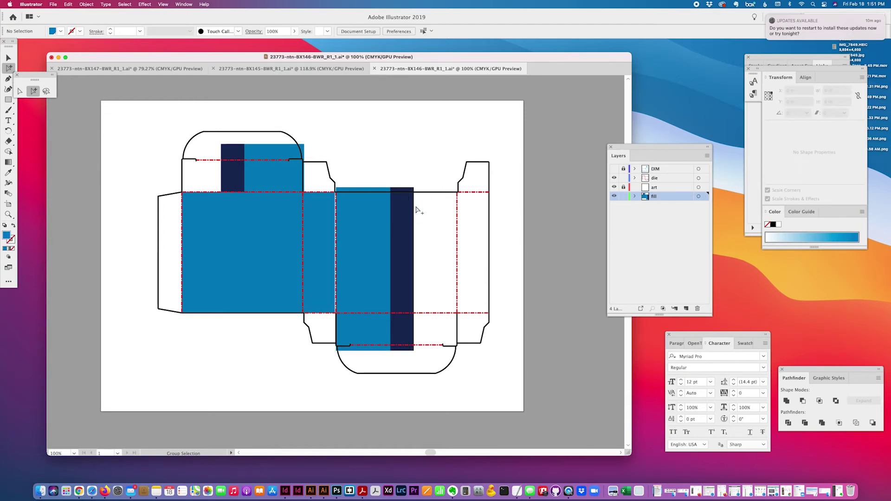
# Compare the widths of the second main panel's tall navy rectangle and the upper flap's navy rectangle
pyautogui.click(414, 209)
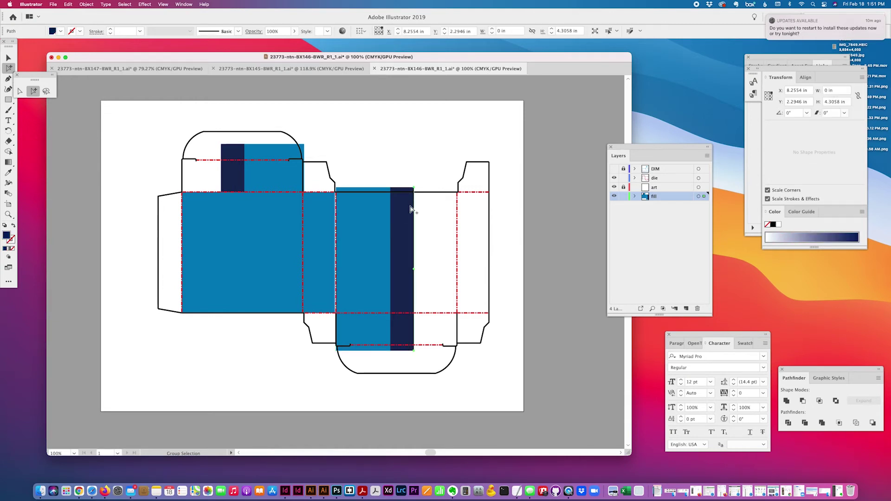
pyautogui.click(68, 4)
pyautogui.moveTo(86, 5)
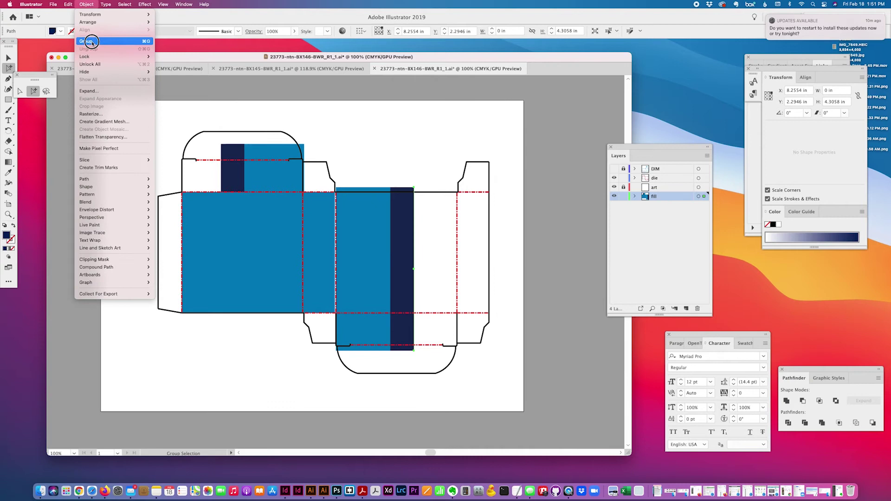
pyautogui.click(216, 104)
pyautogui.click(411, 197)
pyautogui.click(408, 201)
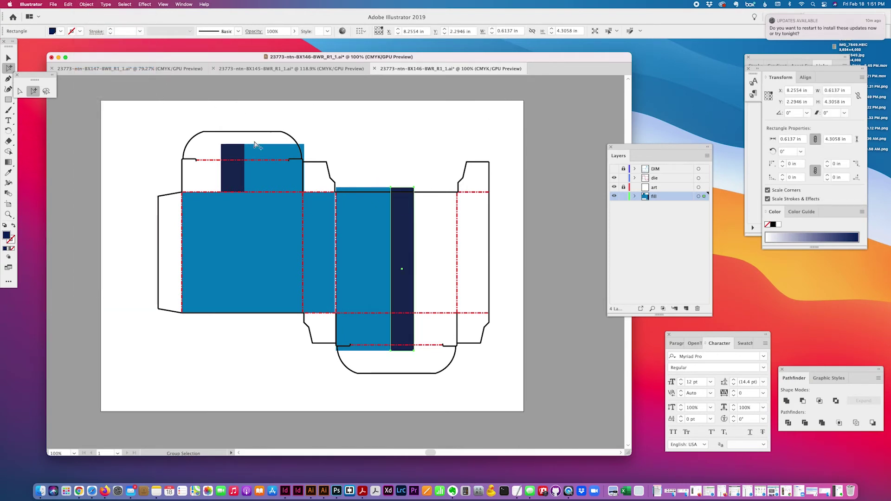
pyautogui.click(237, 157)
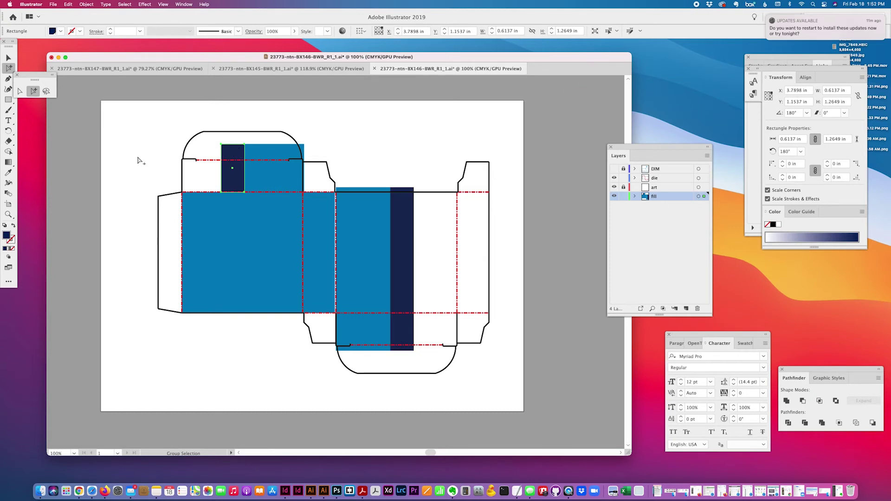
# Left-align the upper flap's navy and blue rectangles with the first main panel's left fold line
pyautogui.click(8, 58)
pyautogui.click(323, 89)
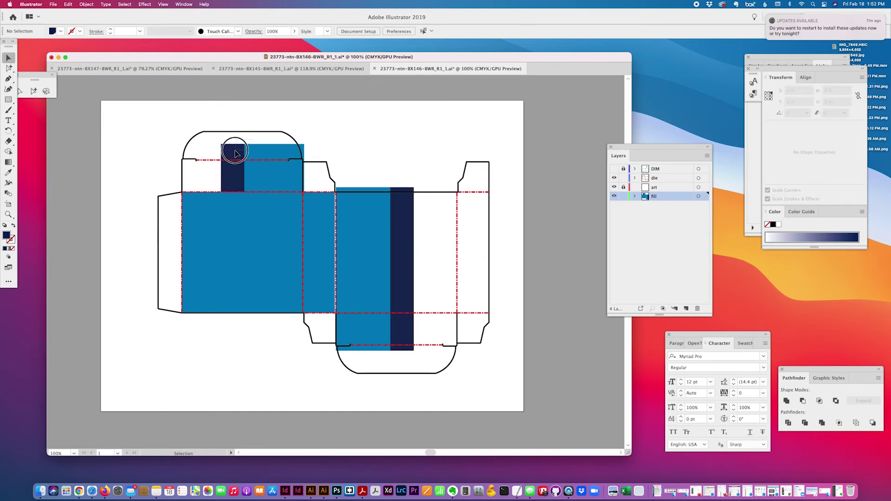
pyautogui.click(234, 156)
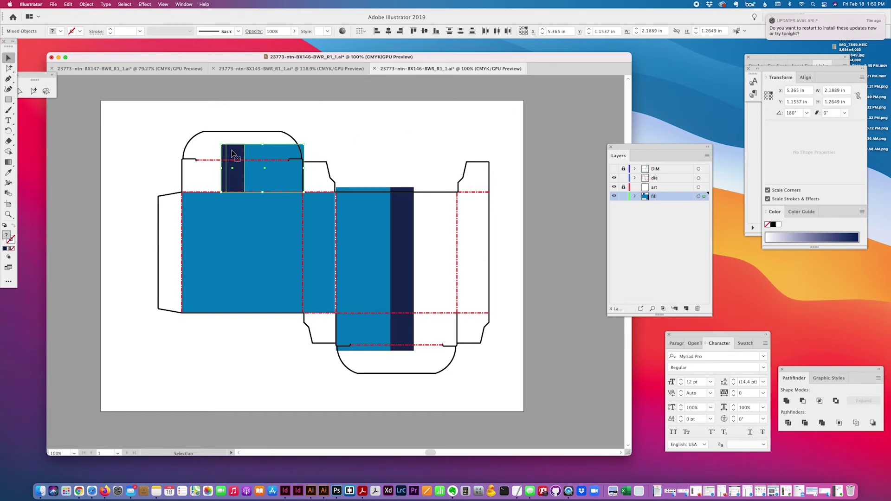
pyautogui.keyDown('shift'); pyautogui.click(182, 165); pyautogui.keyUp('shift')
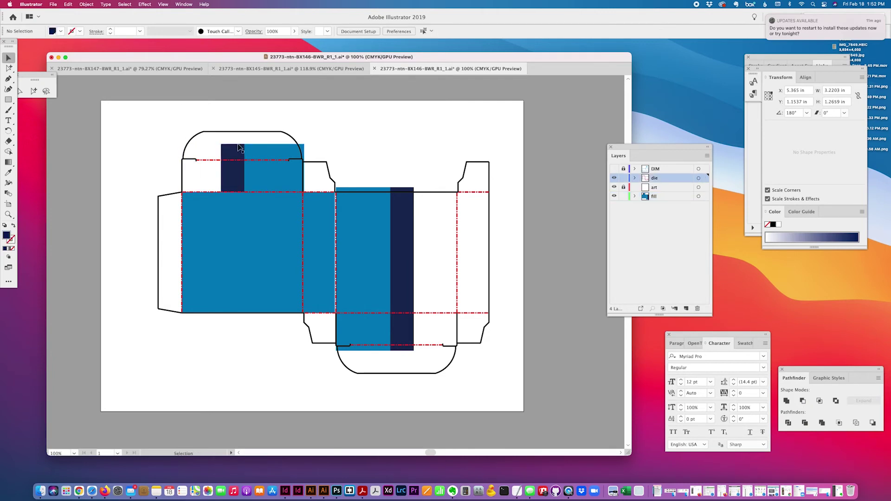
pyautogui.keyDown('shift'); pyautogui.click(181, 208); pyautogui.keyUp('shift')
pyautogui.keyDown('shift'); pyautogui.click(183, 211); pyautogui.keyUp('shift')
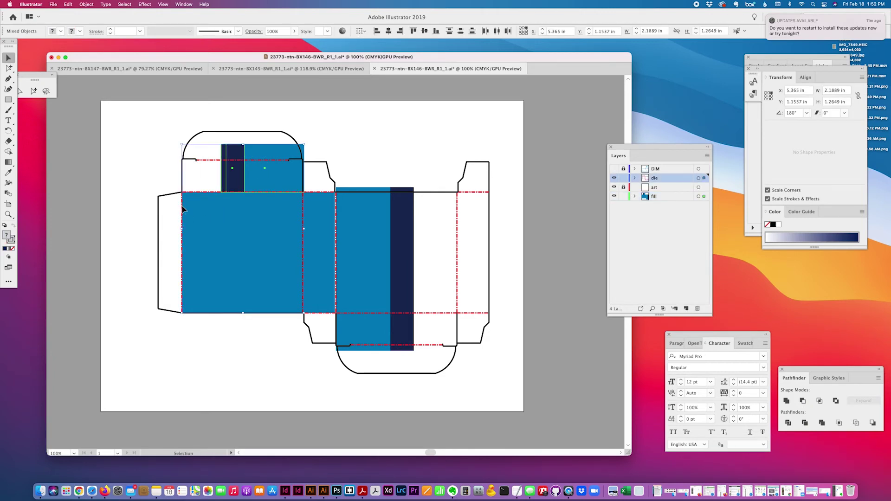
pyautogui.click(376, 31)
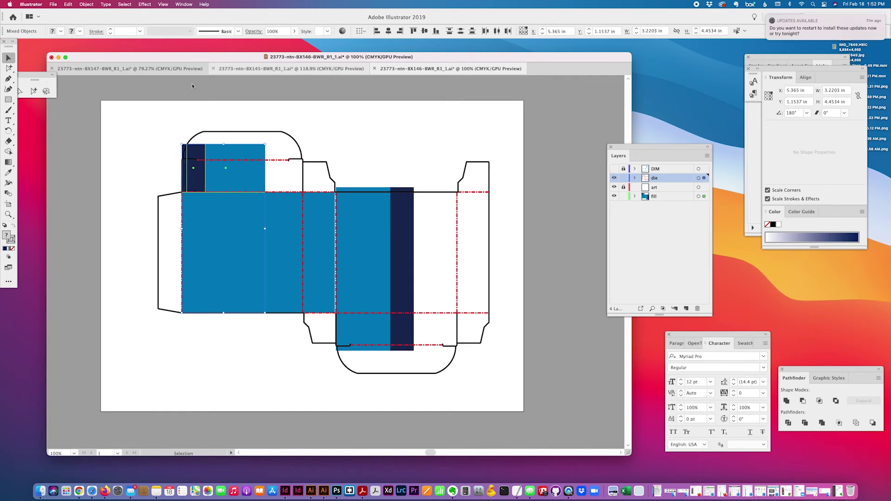
pyautogui.click(130, 129)
# Paste the copied distance as the keyboard increment and nudge the upper flap's rectangles right to X 5.4729 in
pyautogui.click(199, 176)
pyautogui.press('super+k')
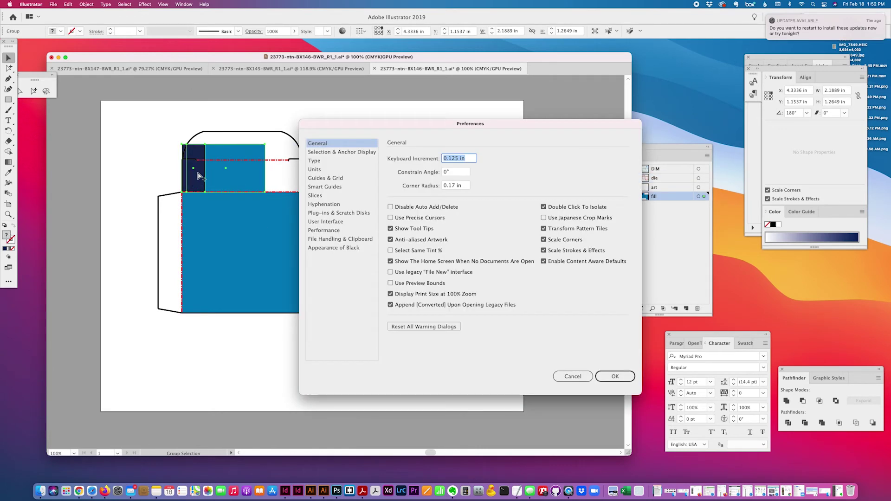
pyautogui.press('super+v')
pyautogui.click(615, 377)
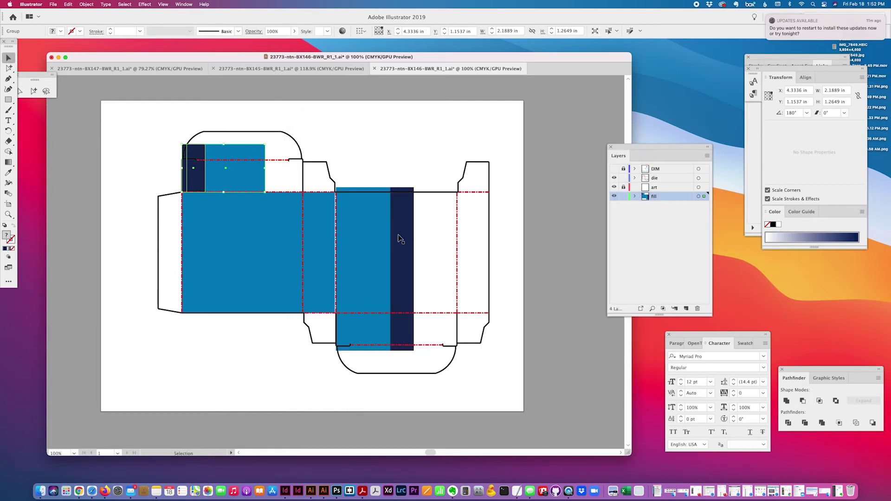
pyautogui.press('Right')
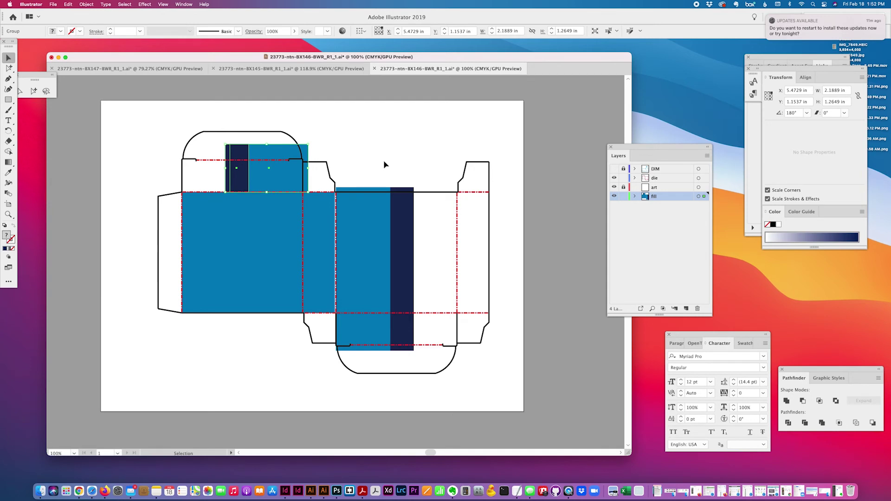
pyautogui.click(383, 165)
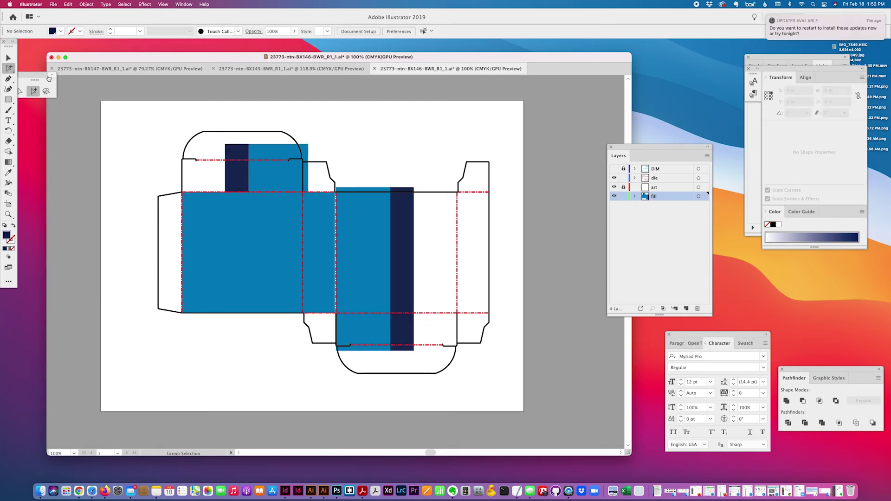
# Lock the die layer and lower only the top edges of the flap rectangles to the upper fold line, at a height of 0.8698 in
pyautogui.click(21, 92)
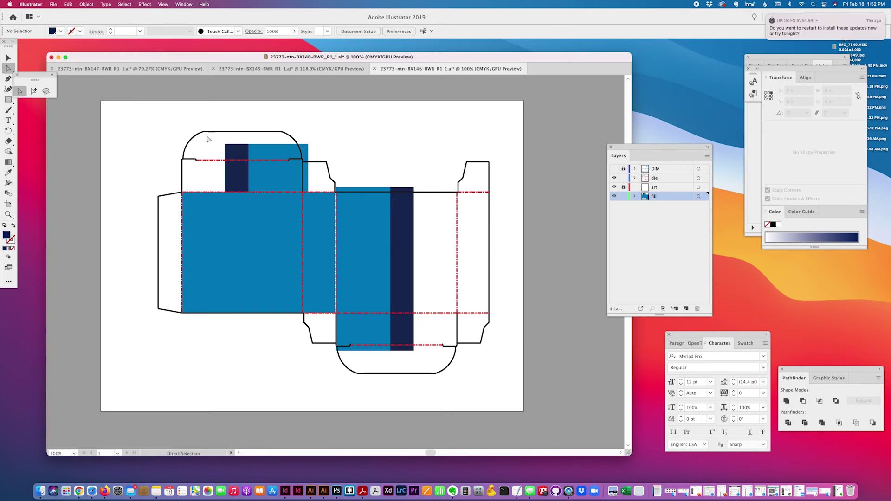
pyautogui.moveTo(207, 139); pyautogui.dragTo(310, 148)
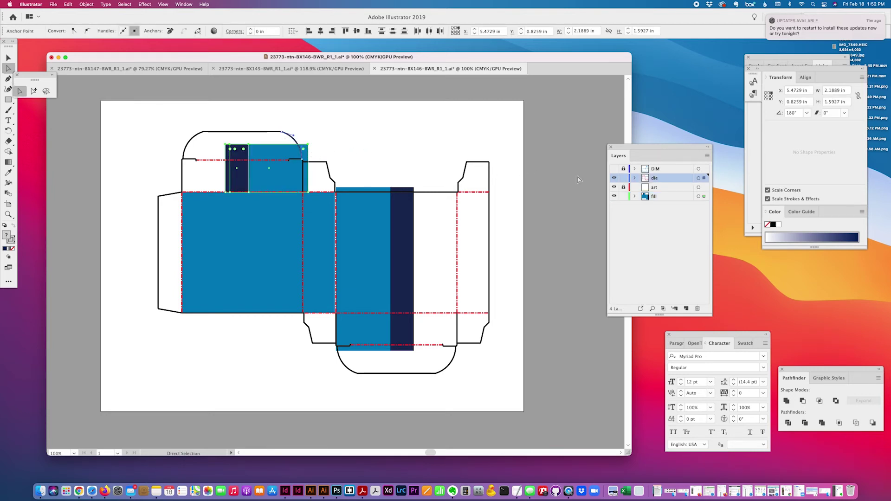
pyautogui.click(623, 178)
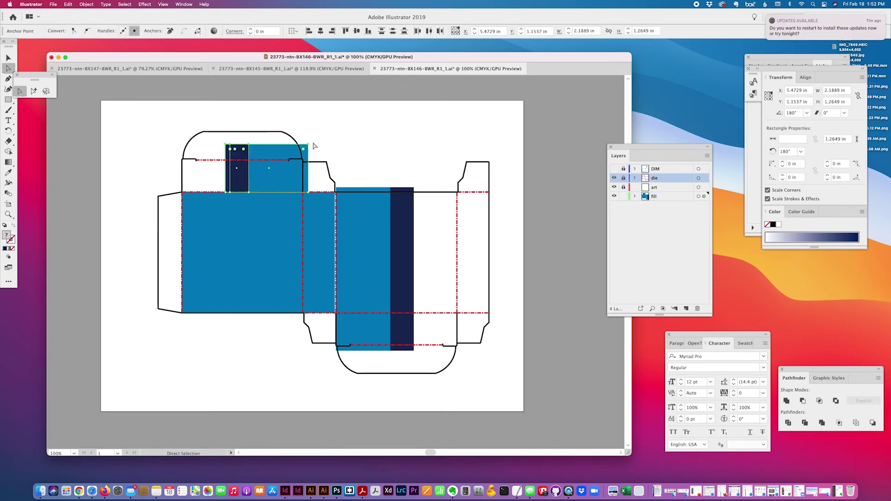
pyautogui.moveTo(308, 145); pyautogui.dragTo(309, 163)
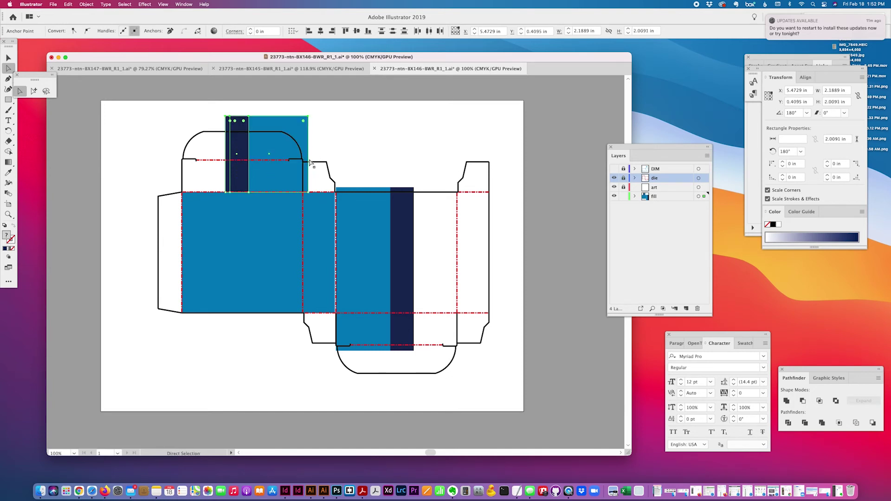
# Set the keyboard increment to 0.125 in and nudge the flap rectangles' top edges up once, to a height of 0.9948 in
pyautogui.press('super+k')
pyautogui.write('.')
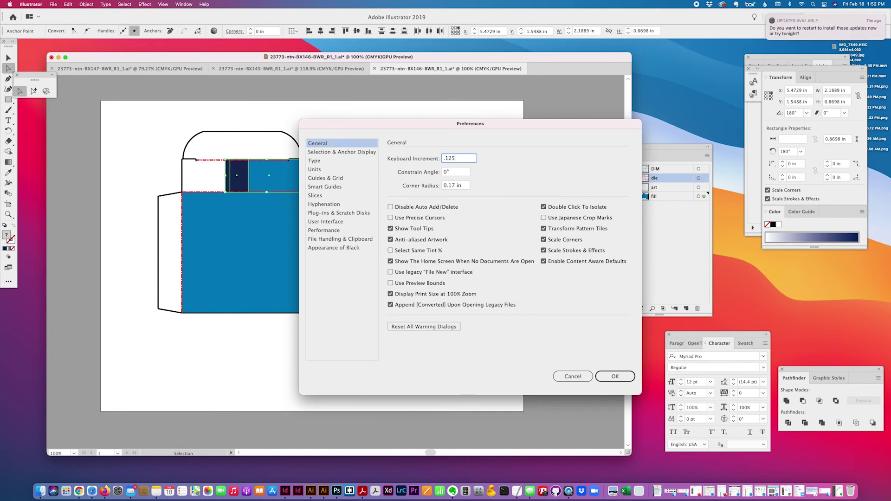
pyautogui.write('125')
pyautogui.press('Return')
pyautogui.press('Up')
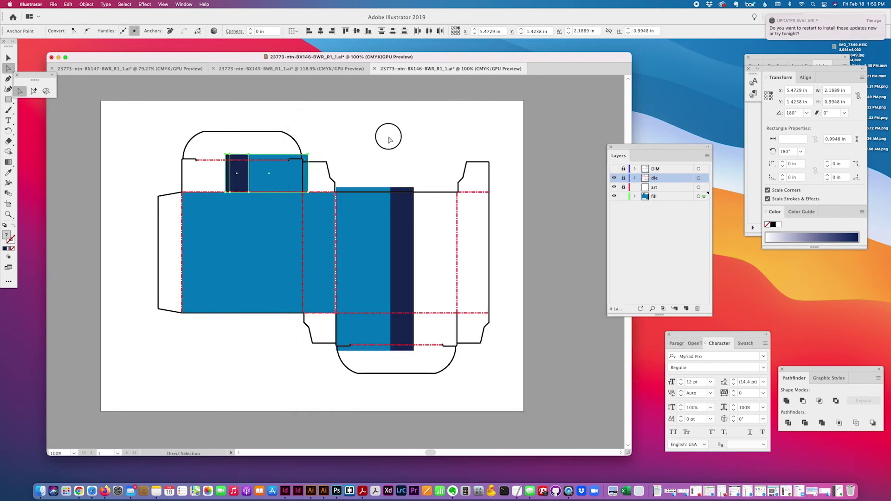
pyautogui.click(388, 135)
# Extend the first main panel's blue square 0.125 in past its bottom and left edges, to 3.3125 by 3.3125 in
pyautogui.click(293, 207)
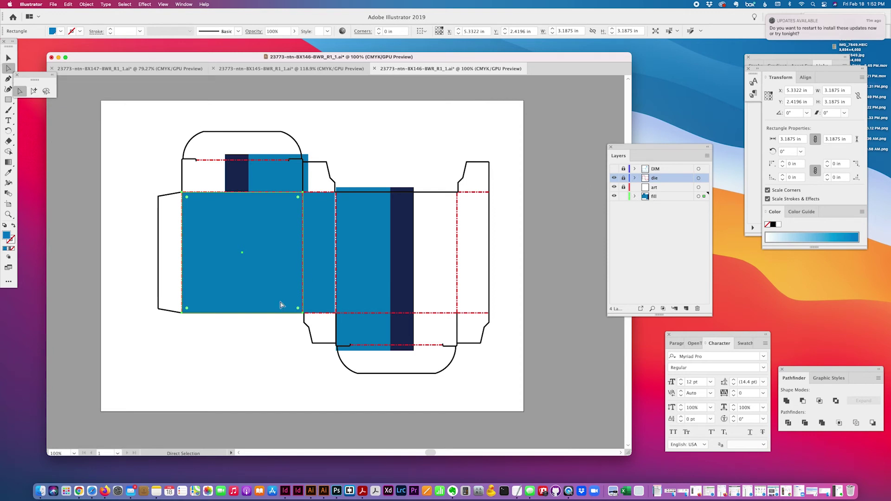
pyautogui.press('super+k')
pyautogui.press('Escape')
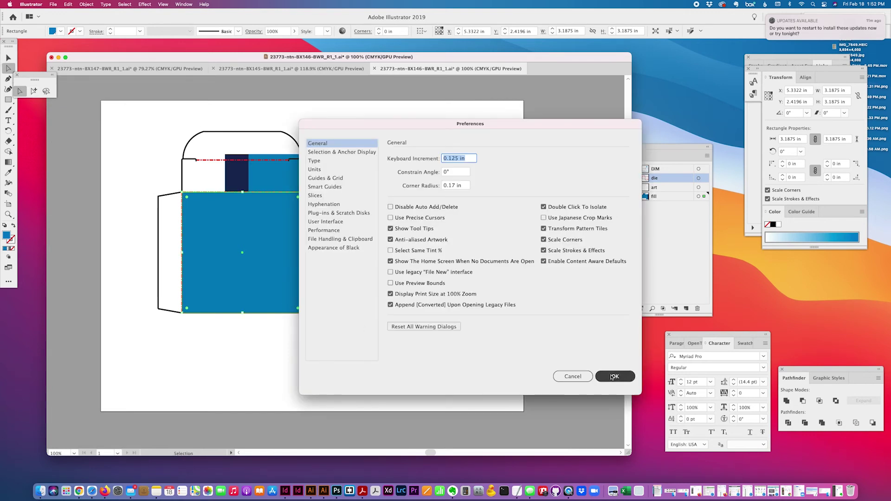
pyautogui.click(217, 312)
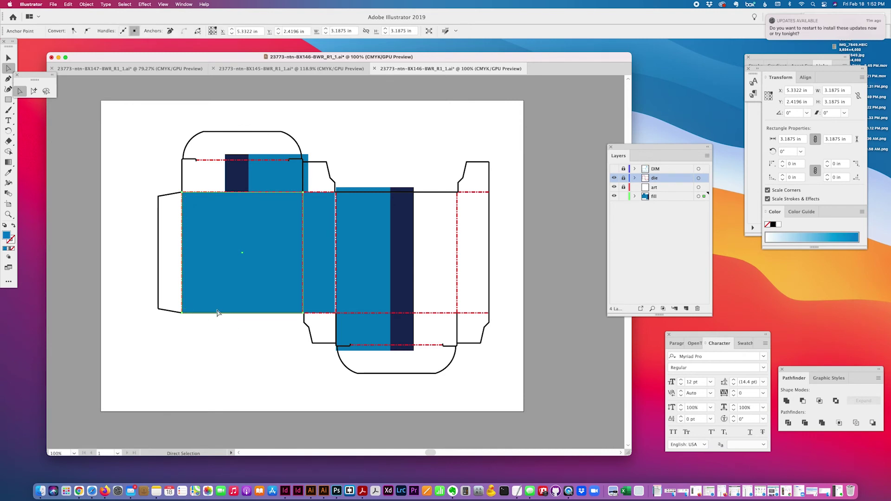
pyautogui.press('Down')
pyautogui.click(186, 243)
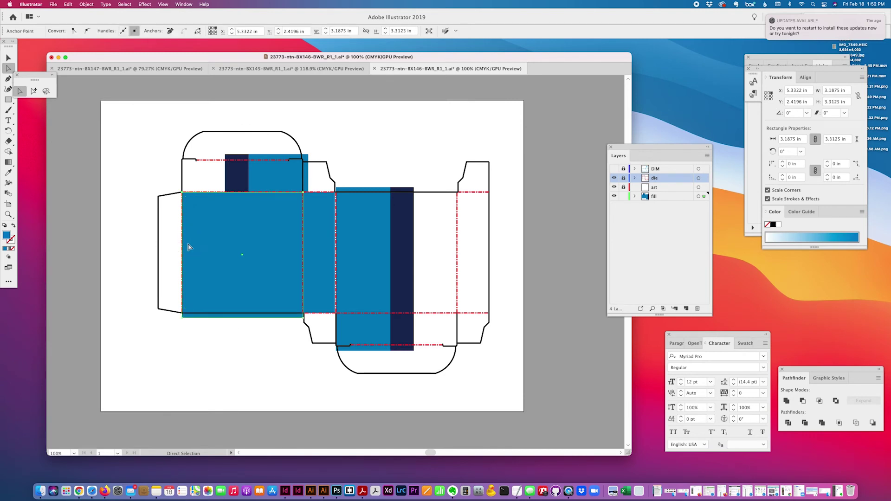
pyautogui.press('Left')
# Extend the top edge of the narrow side panel's blue rectangle 0.125 in upward, to a height of 3.3125 in
pyautogui.scroll(1, 187, 239)
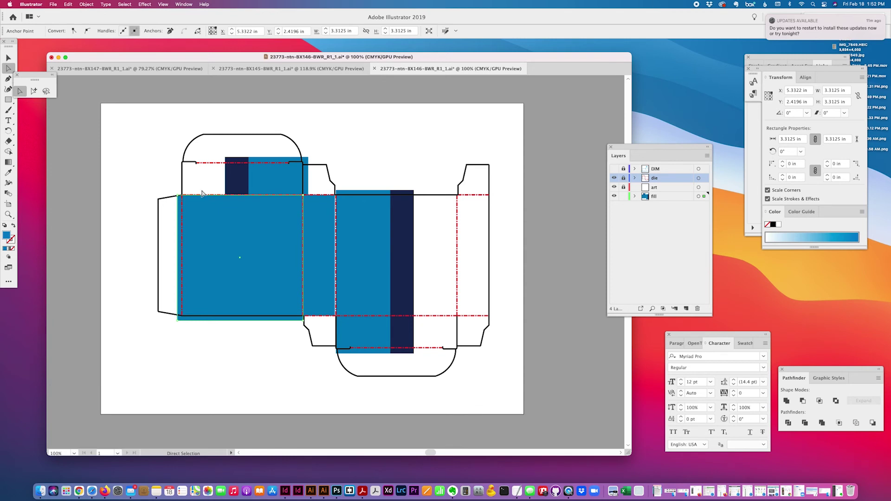
pyautogui.click(318, 196)
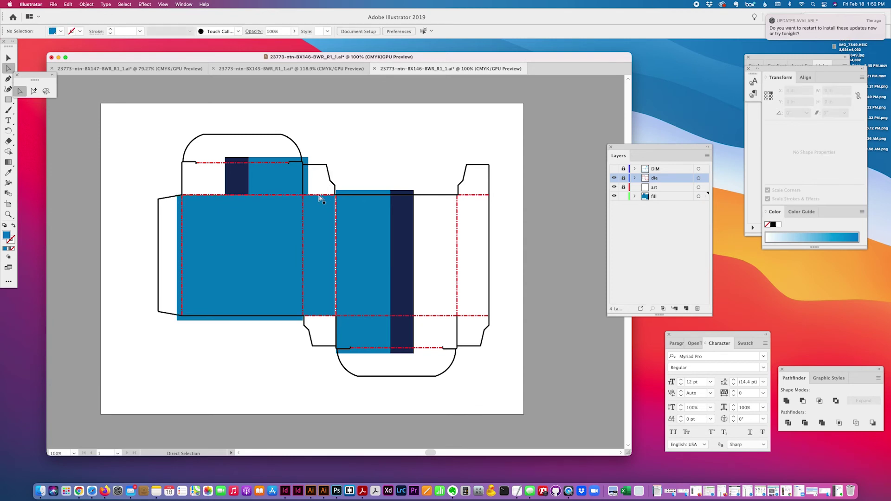
pyautogui.press('Up')
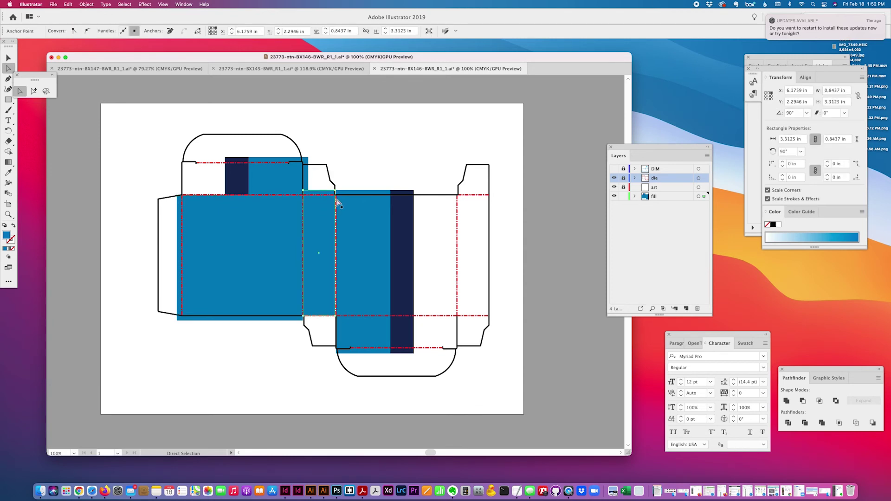
pyautogui.moveTo(360, 182); pyautogui.dragTo(408, 197)
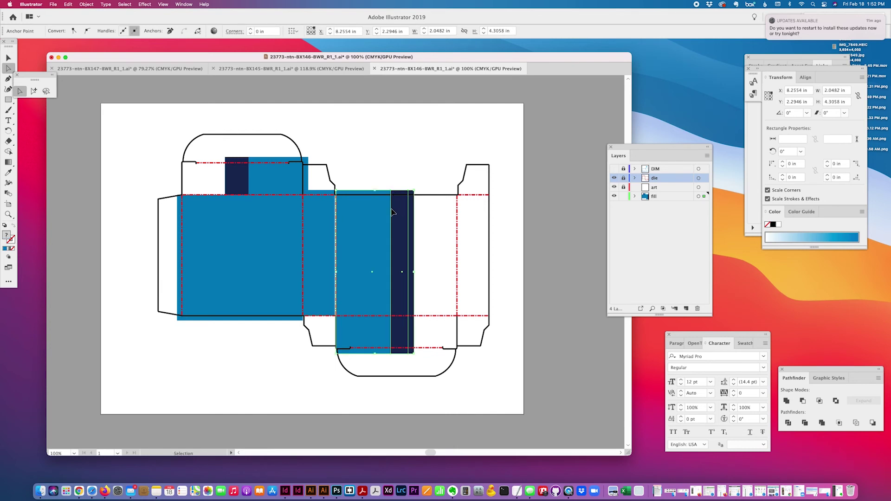
pyautogui.press('super+shift+a')
# Extend the narrow side panel rectangle's right edge 0.125 in outward, to a width of 0.9687 in
pyautogui.click(329, 221)
pyautogui.press('Up')
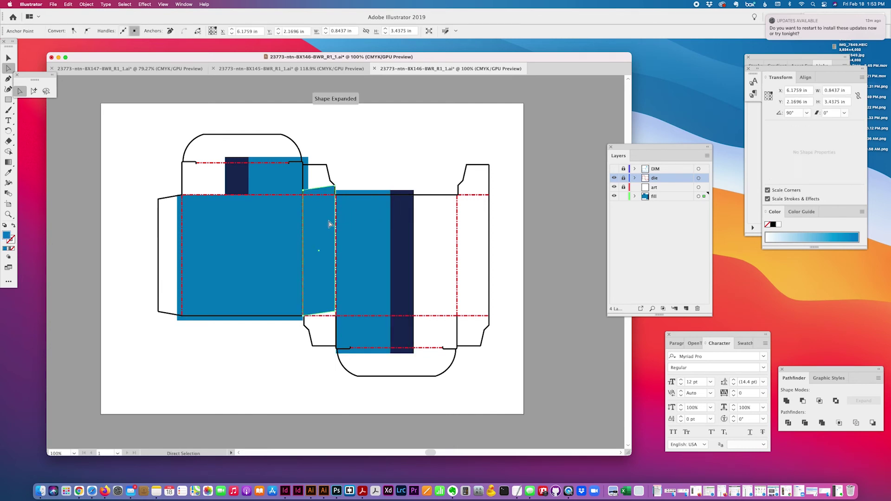
pyautogui.press('Down')
pyautogui.press('Right')
# Extend the narrow side panel rectangle's bottom edge 0.125 in downward, to a height of 3.4375 in
pyautogui.hscroll(-1, 329, 221)
pyautogui.click(329, 316)
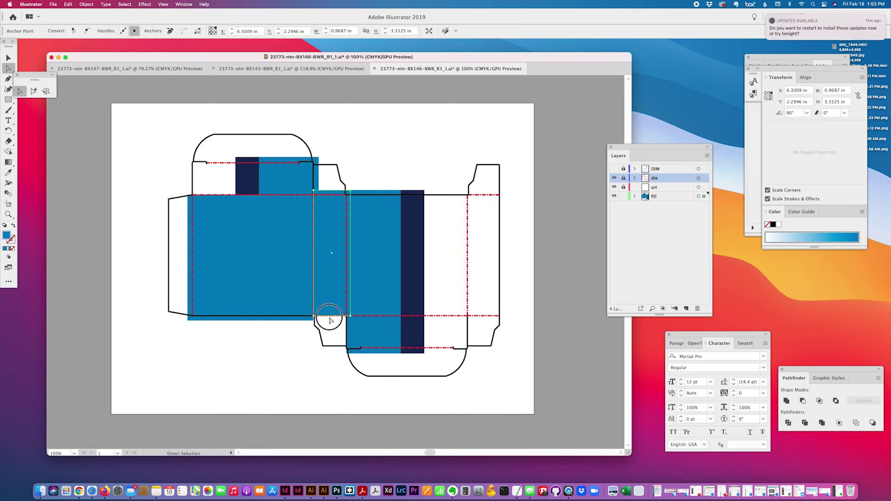
pyautogui.press('Left')
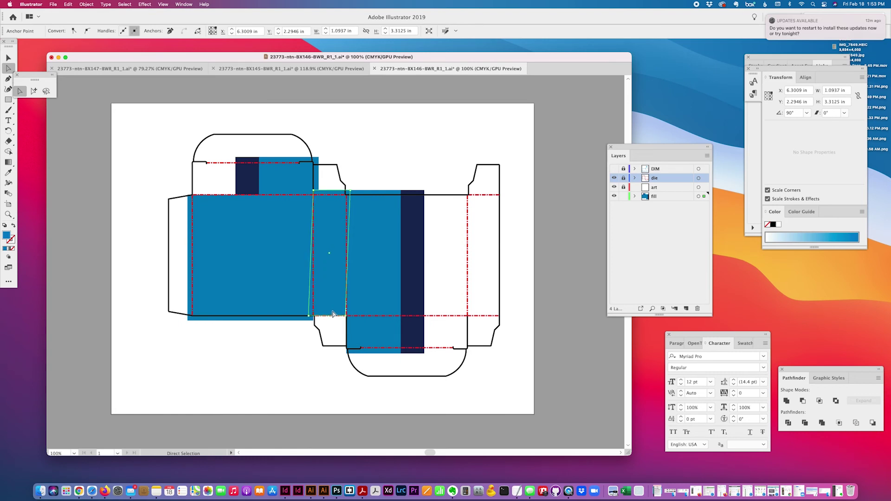
pyautogui.press('super+z')
pyautogui.click(319, 281)
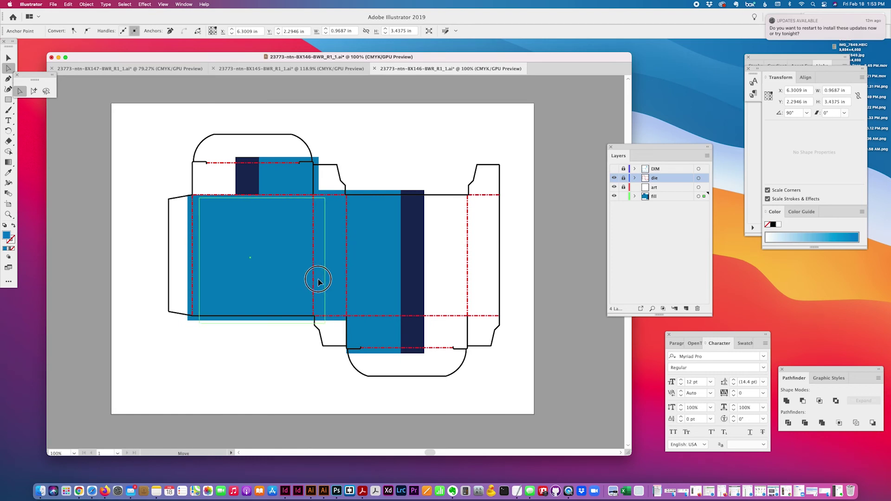
pyautogui.moveTo(319, 280); pyautogui.dragTo(318, 279)
pyautogui.press('super+z')
pyautogui.press('super+shift+a')
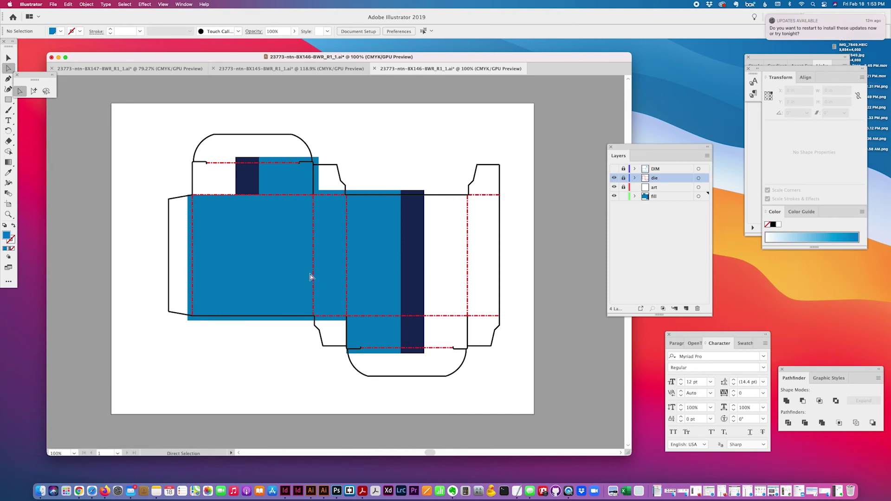
# Extend the narrow side panel rectangle's left edge 0.125 in outward, to a width of 1.0937 in, and clear the selection
pyautogui.click(319, 278)
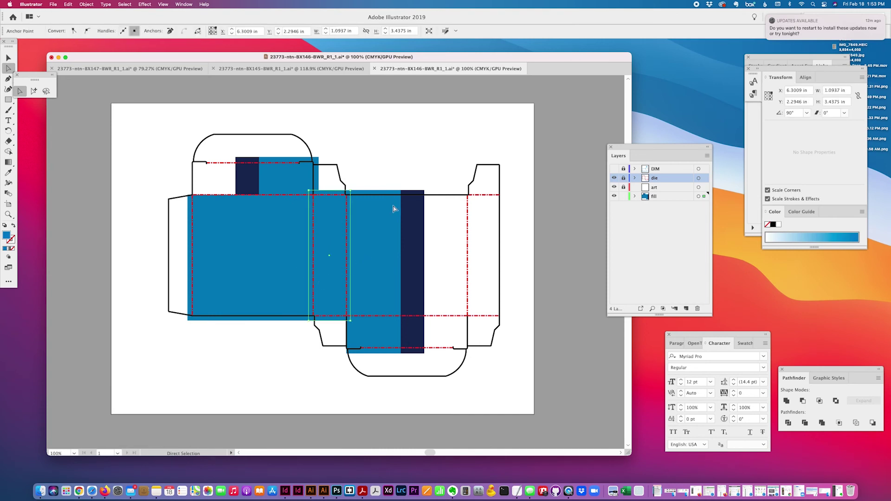
pyautogui.click(405, 163)
pyautogui.hscroll(-1, 375, 343)
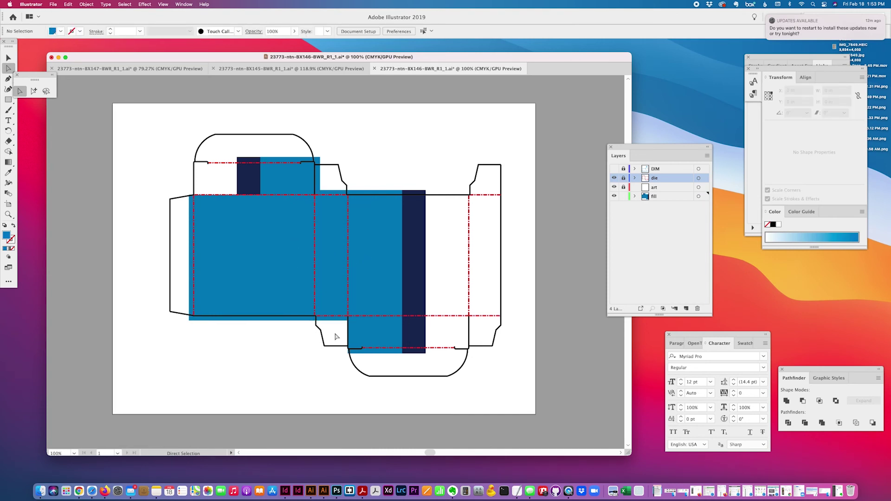
# Unlock the locked fill shapes and extend the tall blue rectangle's left edge 0.125 in outward, to a width of 2.0256 in
pyautogui.click(354, 331)
pyautogui.click(87, 5)
pyautogui.click(93, 65)
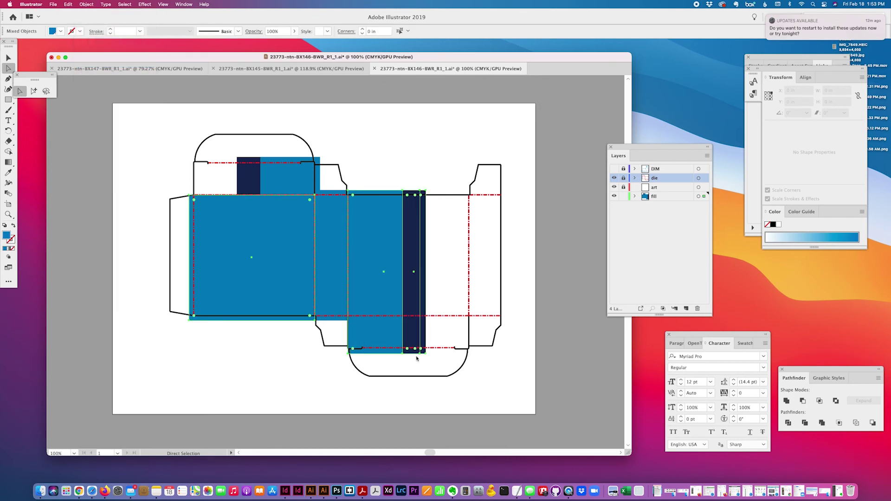
pyautogui.click(302, 365)
pyautogui.click(351, 332)
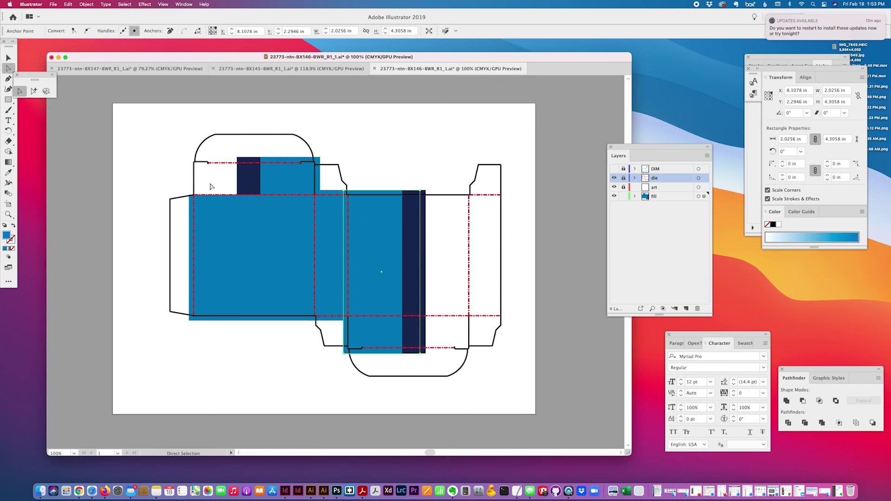
# Switch to the BX145 document, clear its selection and examine the finished fill layout as a reference
pyautogui.scroll(2, 362, 188)
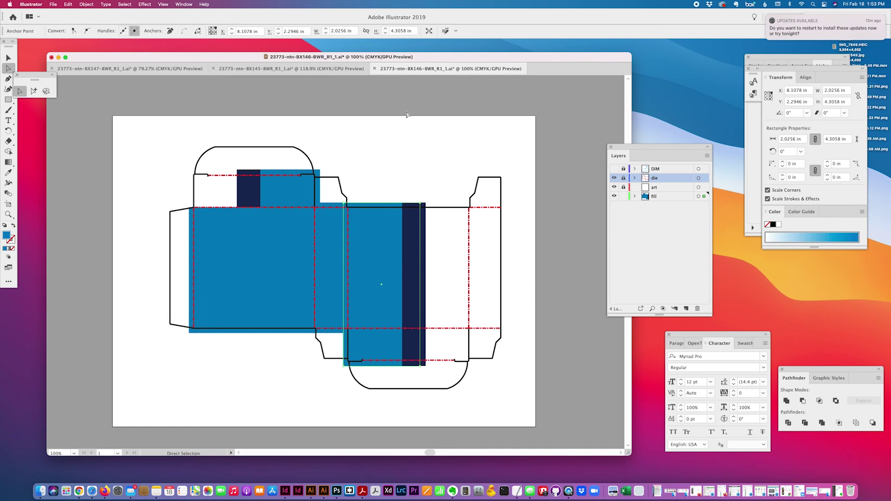
pyautogui.click(311, 69)
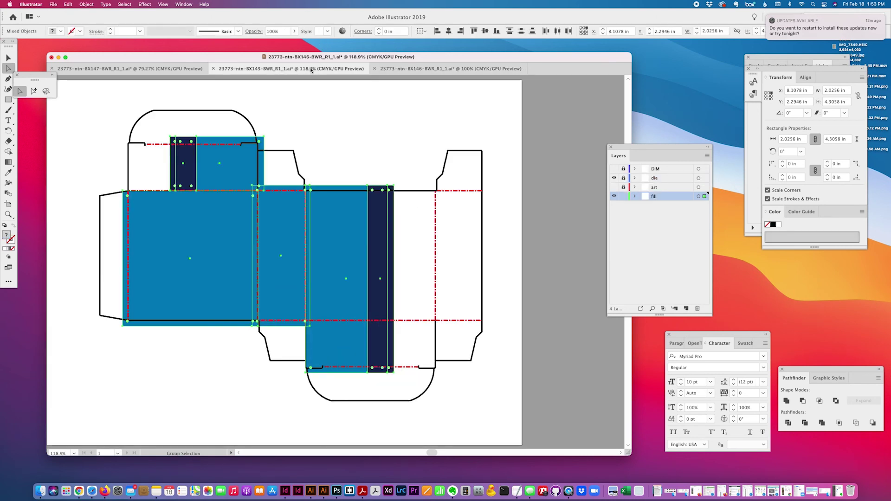
pyautogui.click(331, 127)
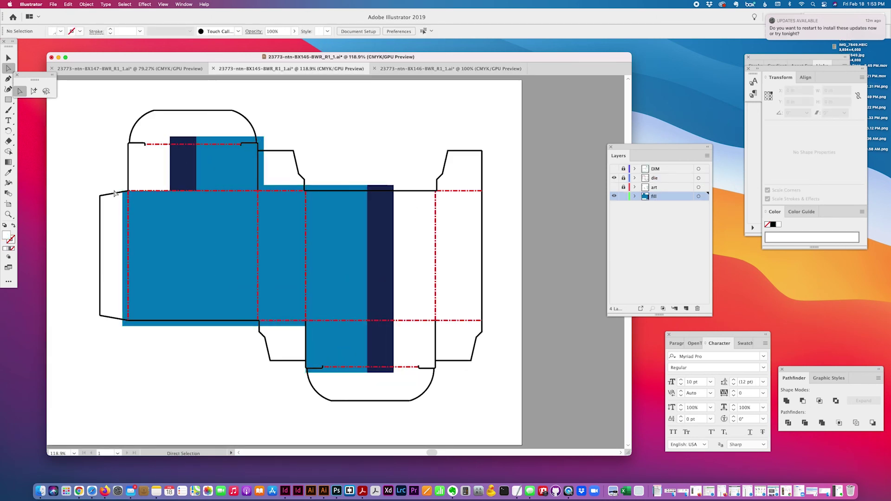
pyautogui.click(8, 214)
pyautogui.moveTo(303, 244); pyautogui.dragTo(297, 245)
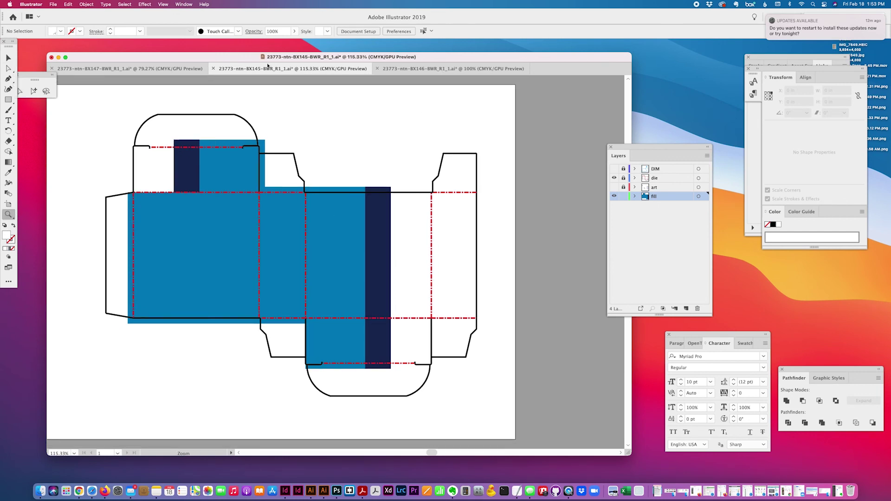
# Detach the BX145 document into its own window and place the BX146 window beside it
pyautogui.click(9, 58)
pyautogui.moveTo(340, 68); pyautogui.dragTo(157, 61)
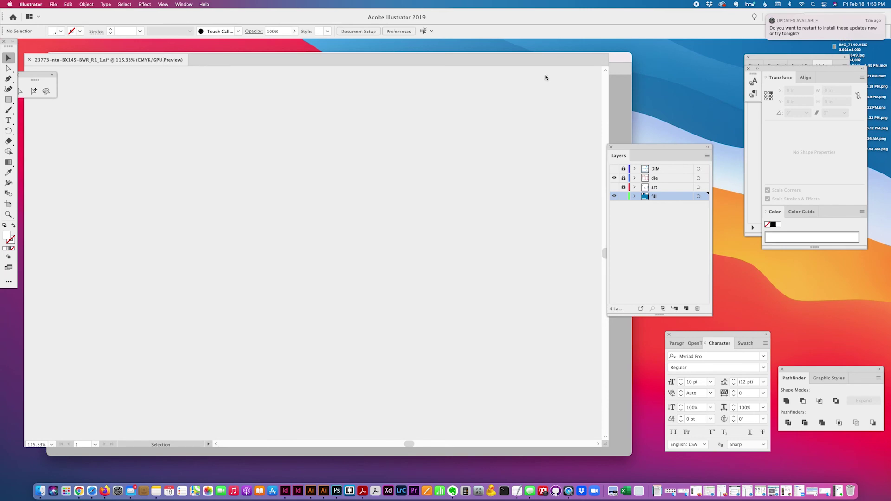
pyautogui.click(617, 97)
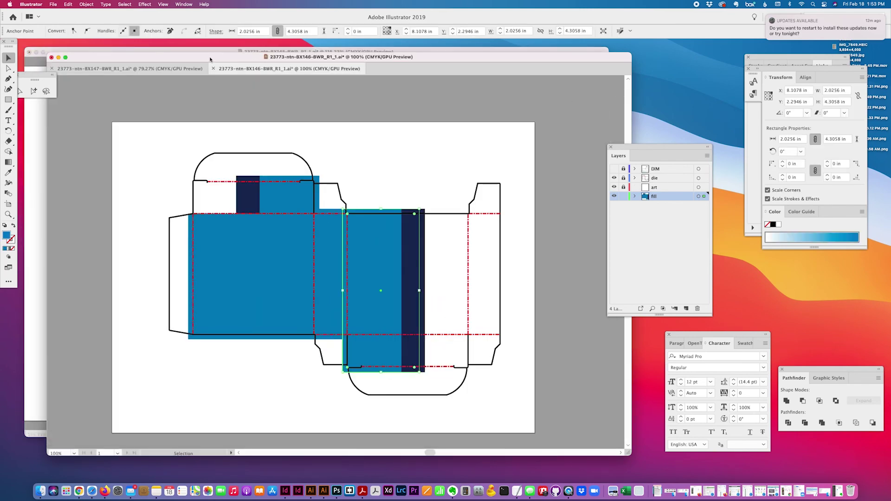
pyautogui.moveTo(211, 60); pyautogui.dragTo(525, 44)
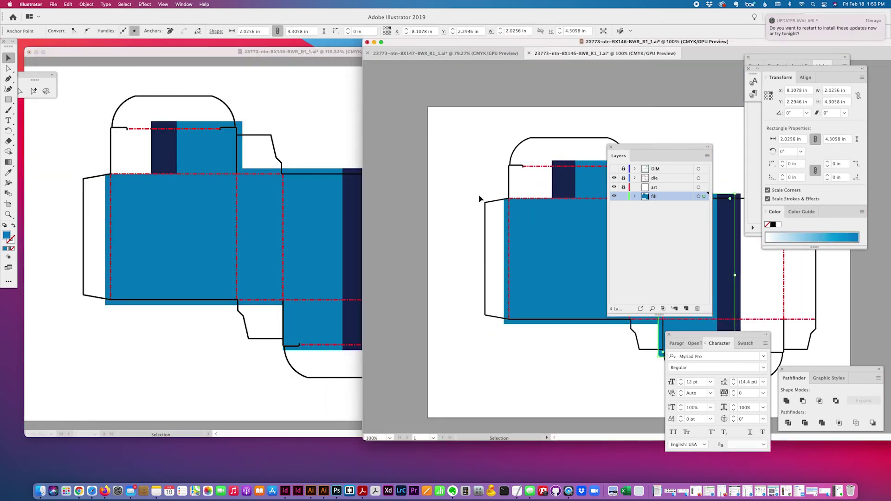
# Compare the fill coverage of the BX145 and BX146 dielines side by side, and move the BX146 window back over the BX145 one
pyautogui.hscroll(2, 260, 265)
pyautogui.hscroll(-2, 260, 266)
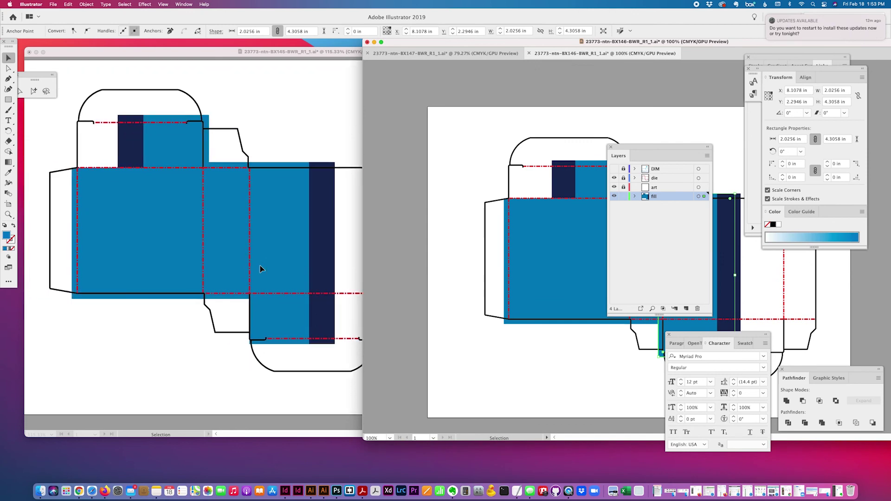
pyautogui.hscroll(2, 489, 317)
pyautogui.hscroll(2, 489, 320)
pyautogui.scroll(-1, 490, 319)
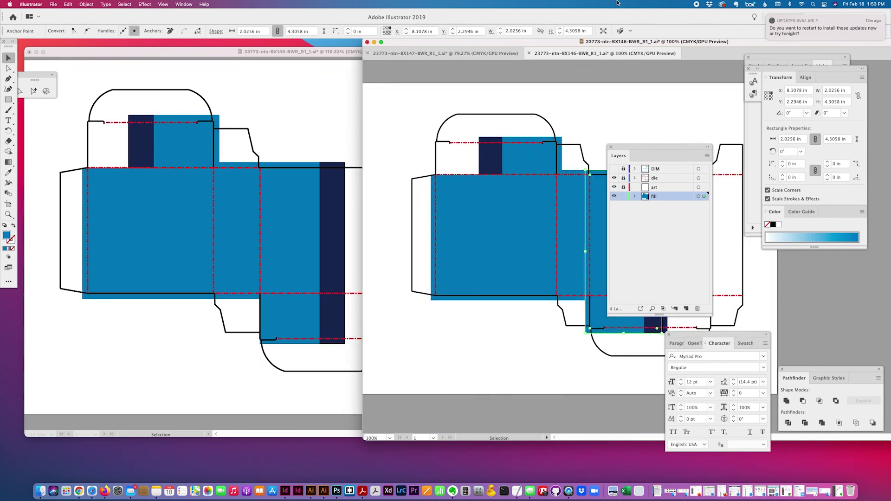
pyautogui.moveTo(563, 43); pyautogui.dragTo(313, 70)
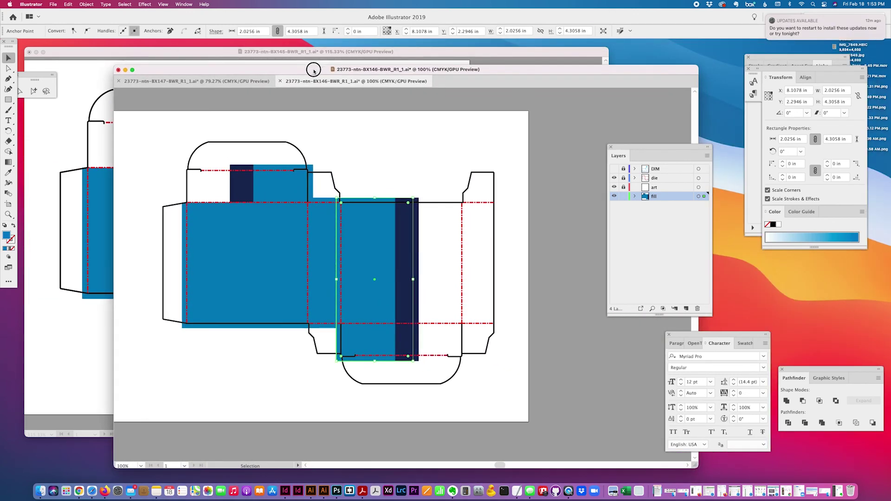